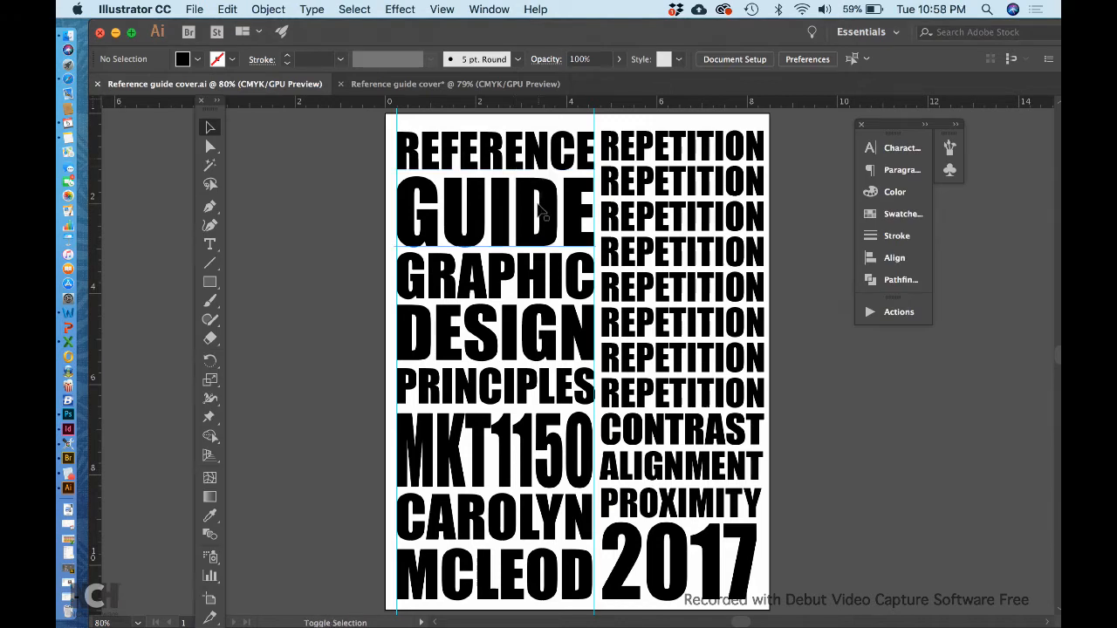
Fill the REFERENCE and GUIDE text lines with the red swatch C=15 M=100 Y=90 K=10.
click(509, 157)
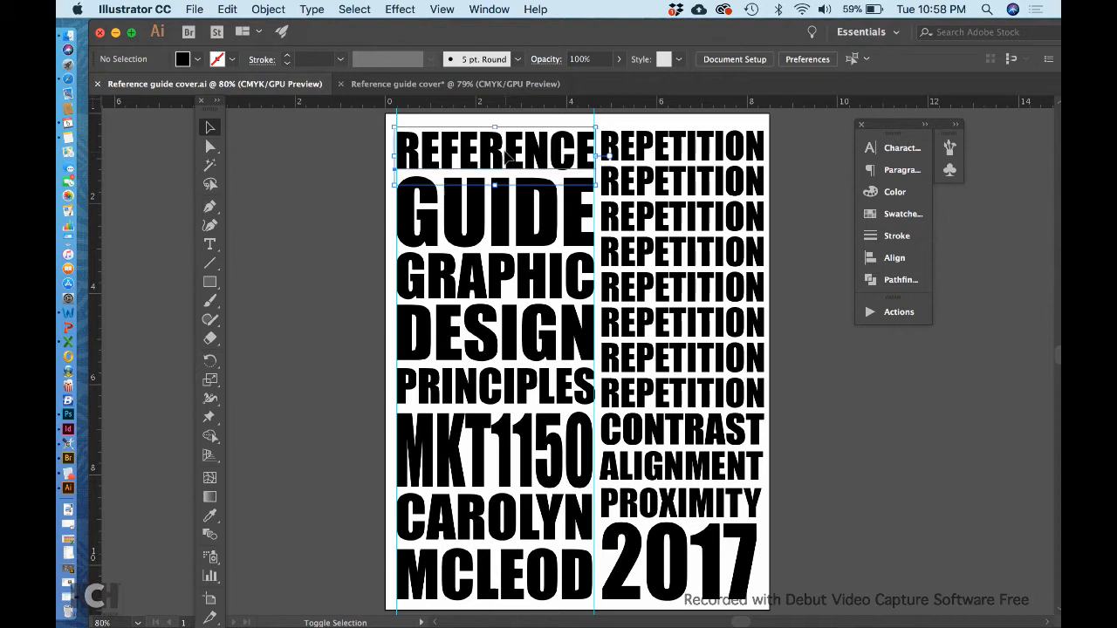
shift+click(502, 215)
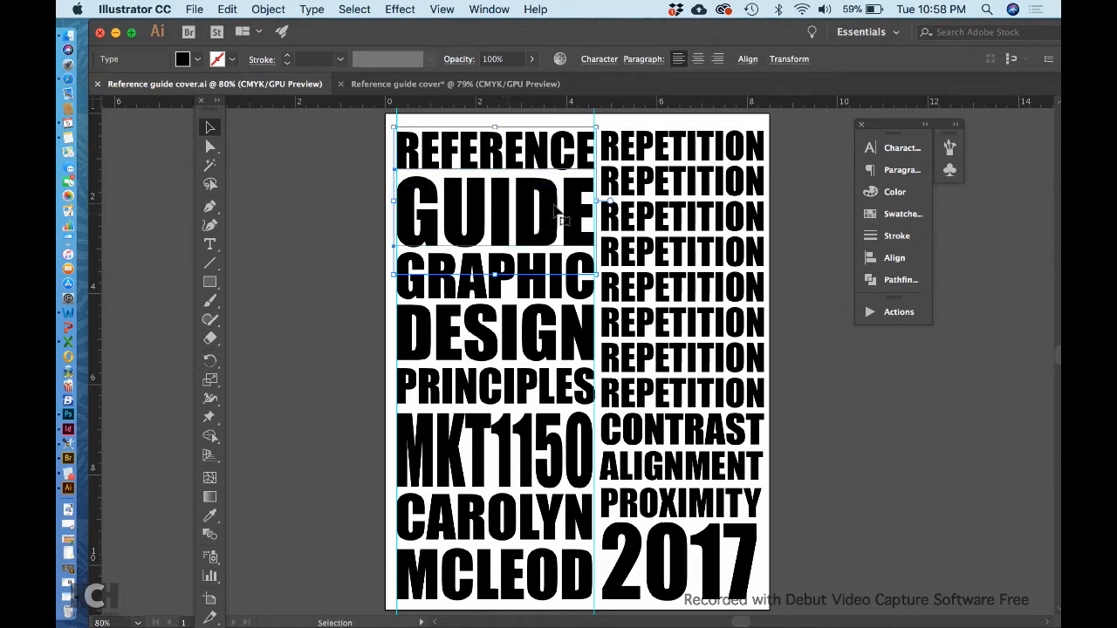
click(896, 214)
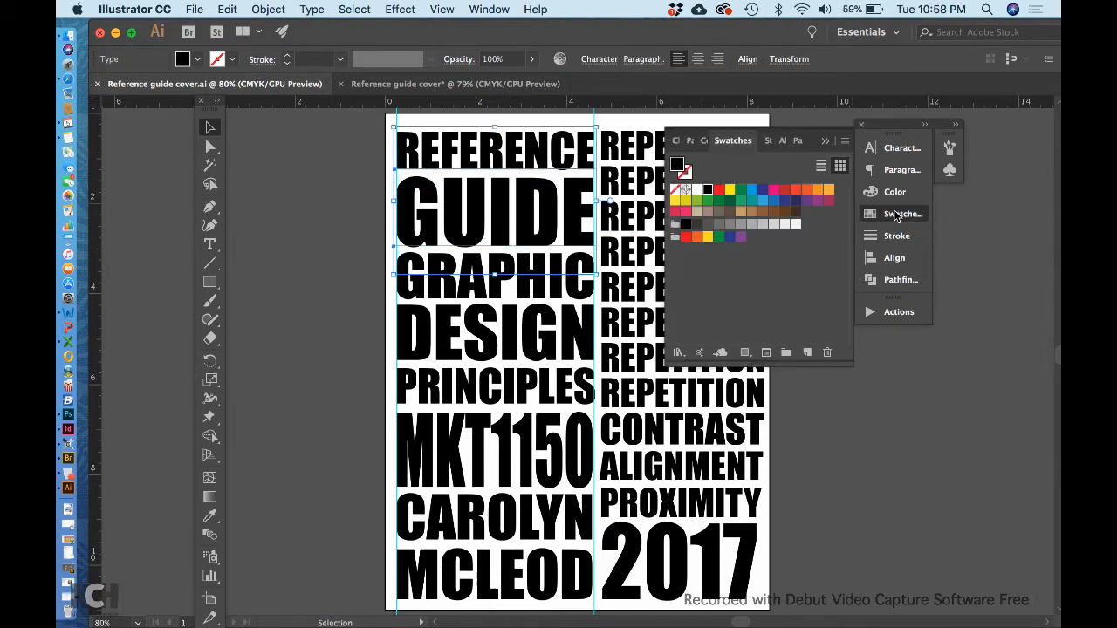
click(779, 188)
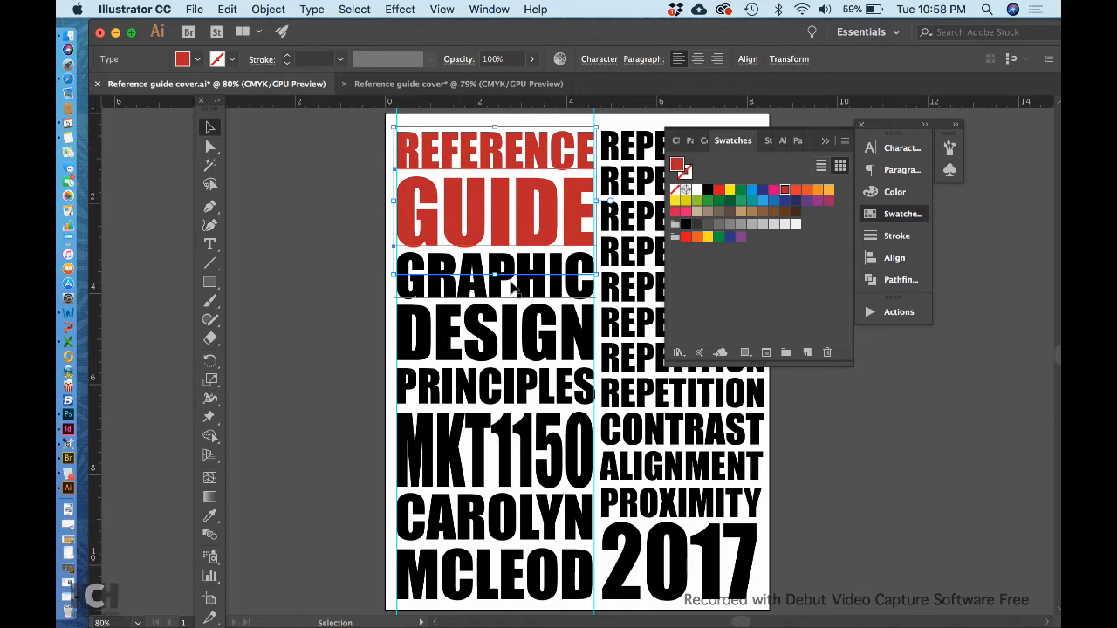
click(738, 225)
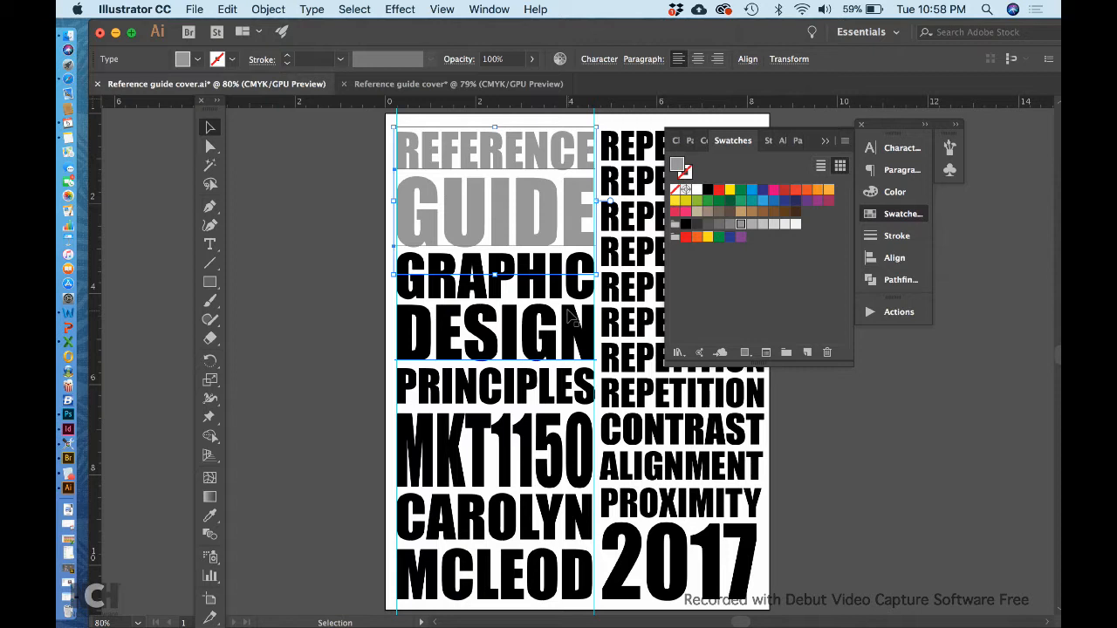
click(778, 189)
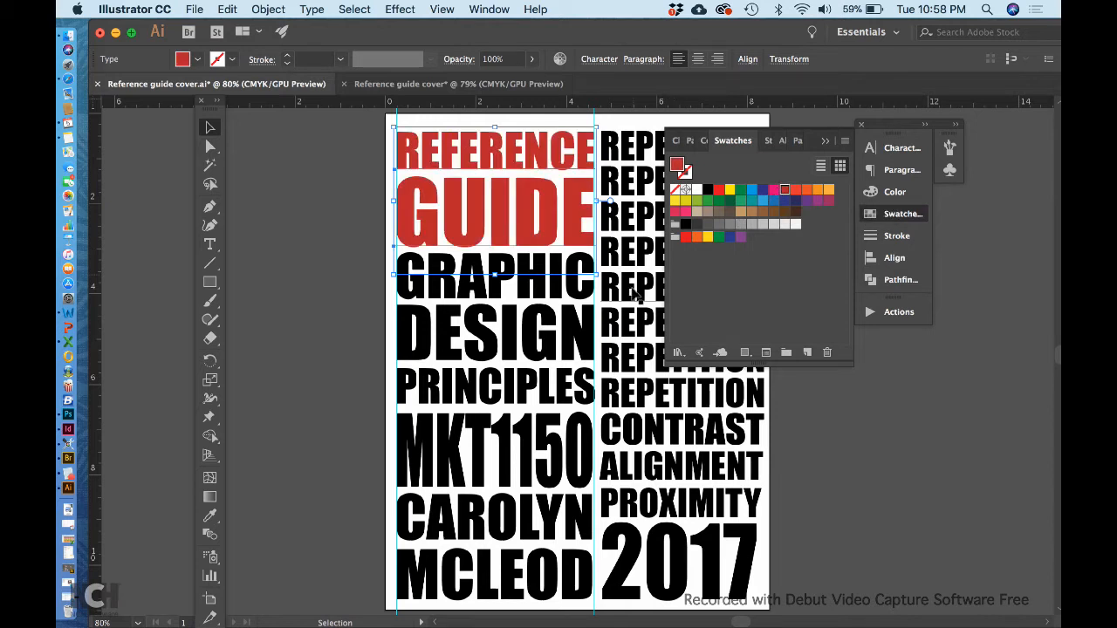
Fill the GRAPHIC, DESIGN and PRINCIPLES lines with the grey swatch C=0 M=0 Y=0 K=50.
click(545, 304)
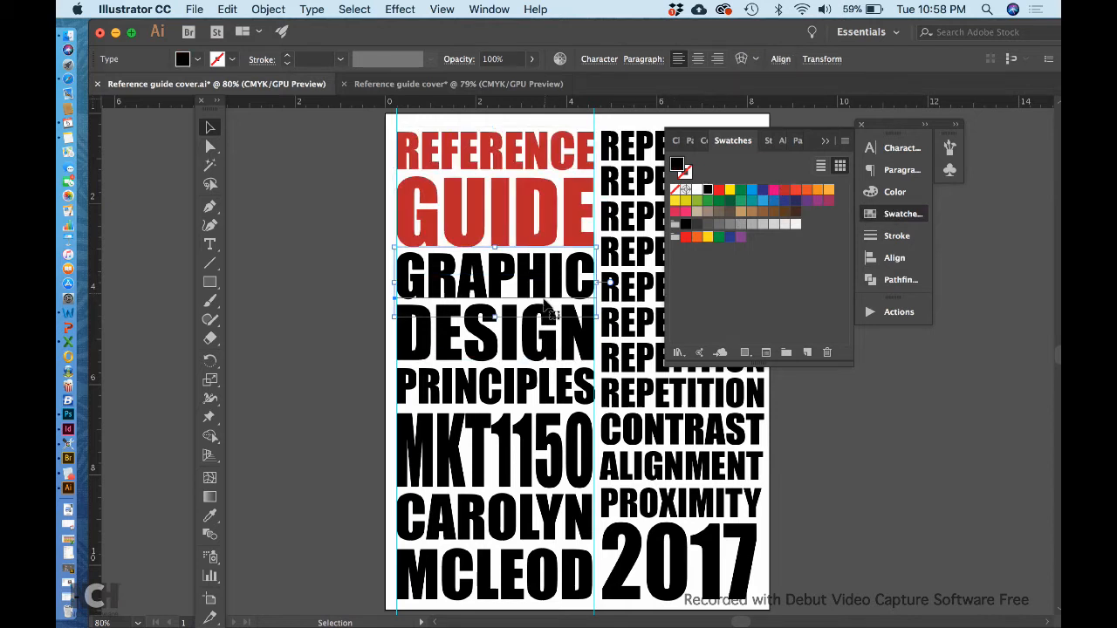
shift+click(542, 351)
shift+click(537, 395)
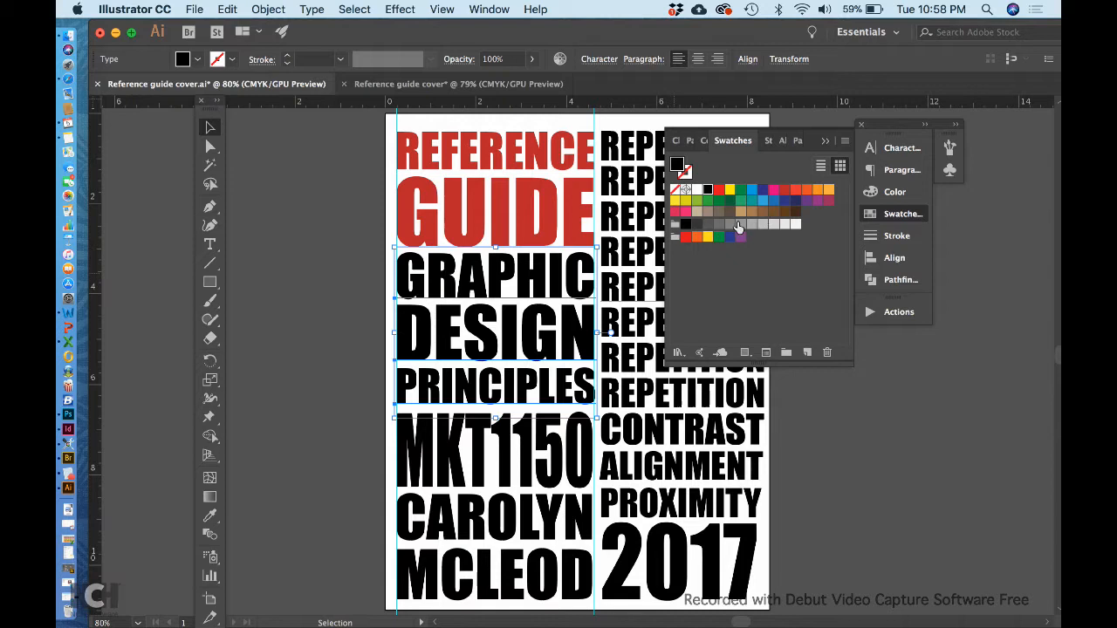
click(741, 225)
Fill the MKT1150 line with orange and the author's first and last name lines with light blue.
scroll(647, 386, right, 5)
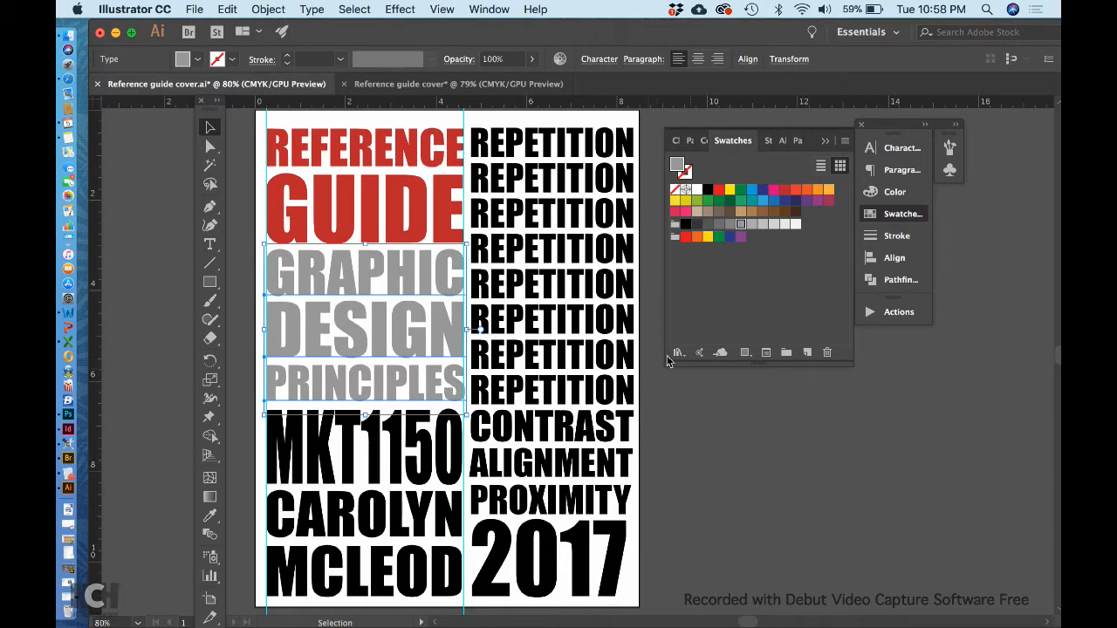
click(446, 458)
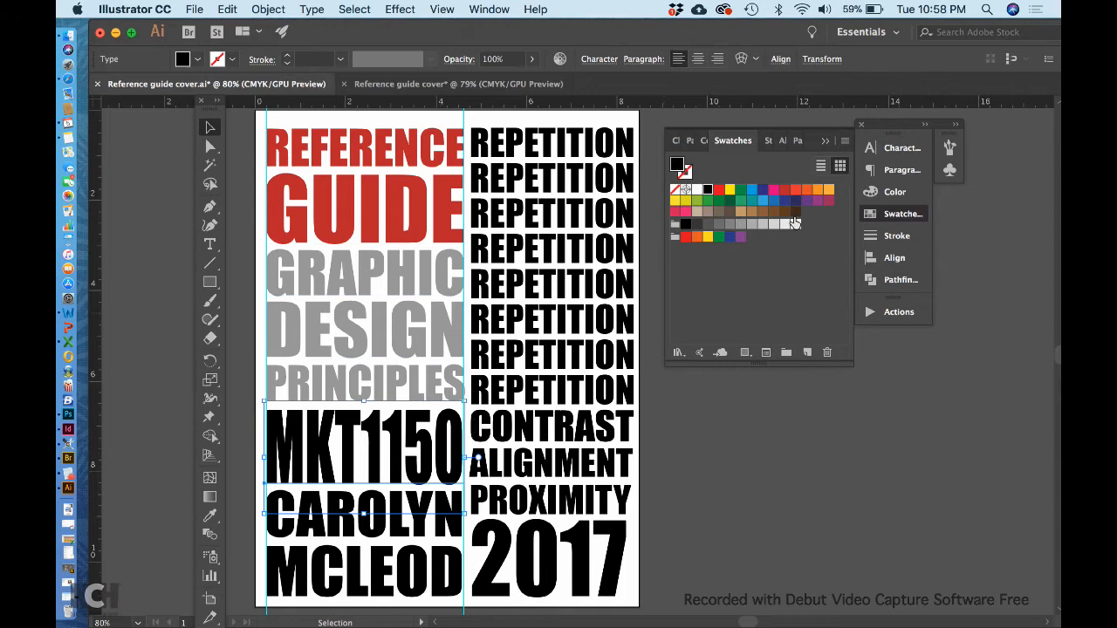
click(817, 189)
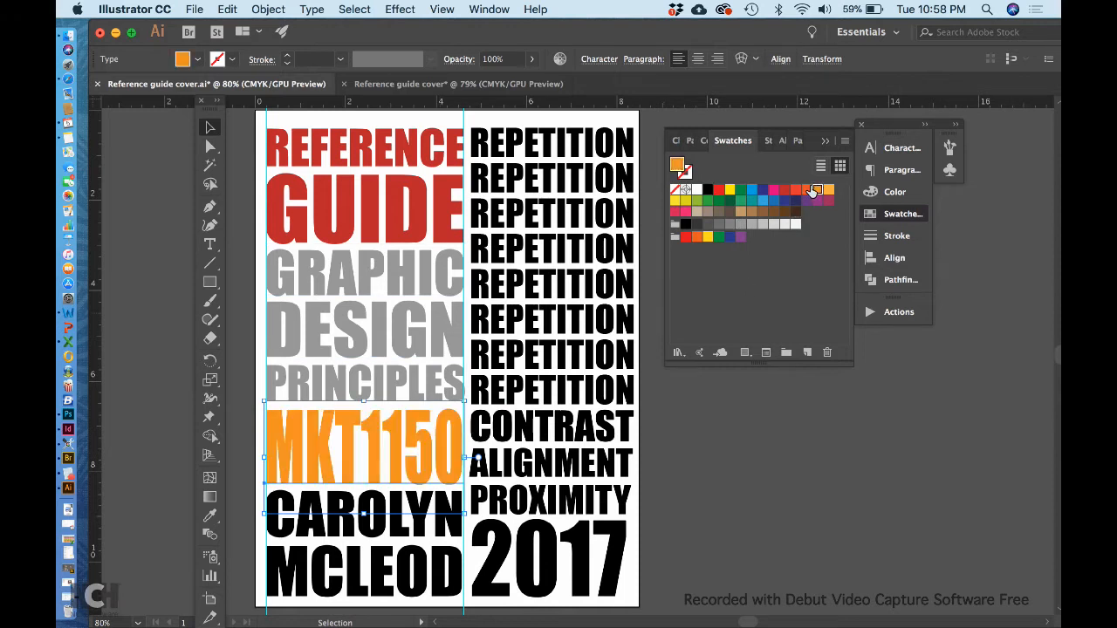
click(432, 539)
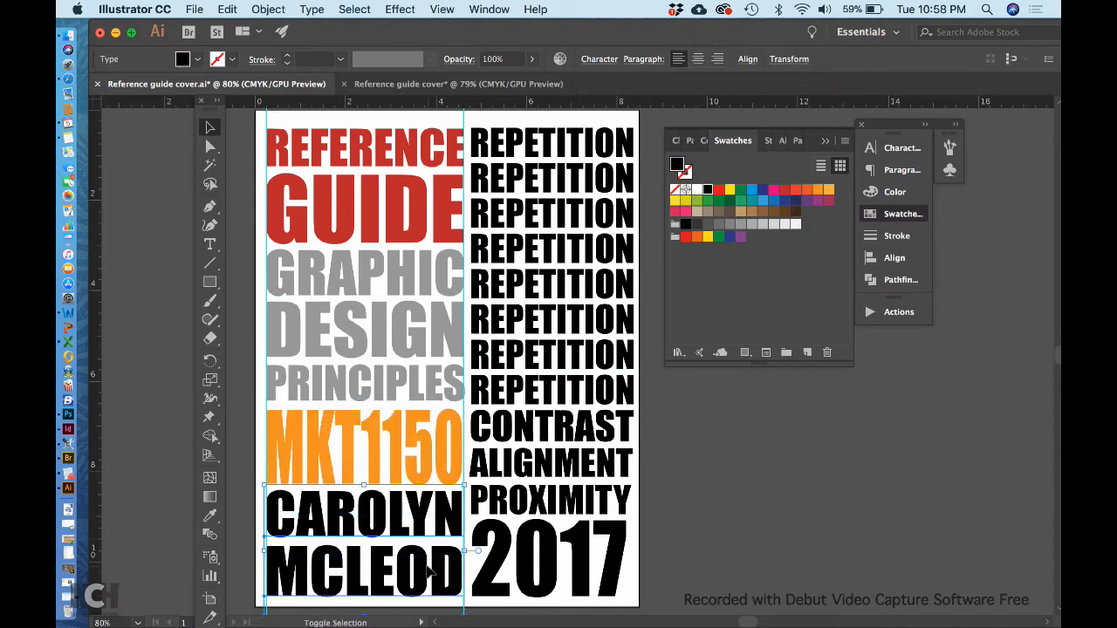
click(756, 202)
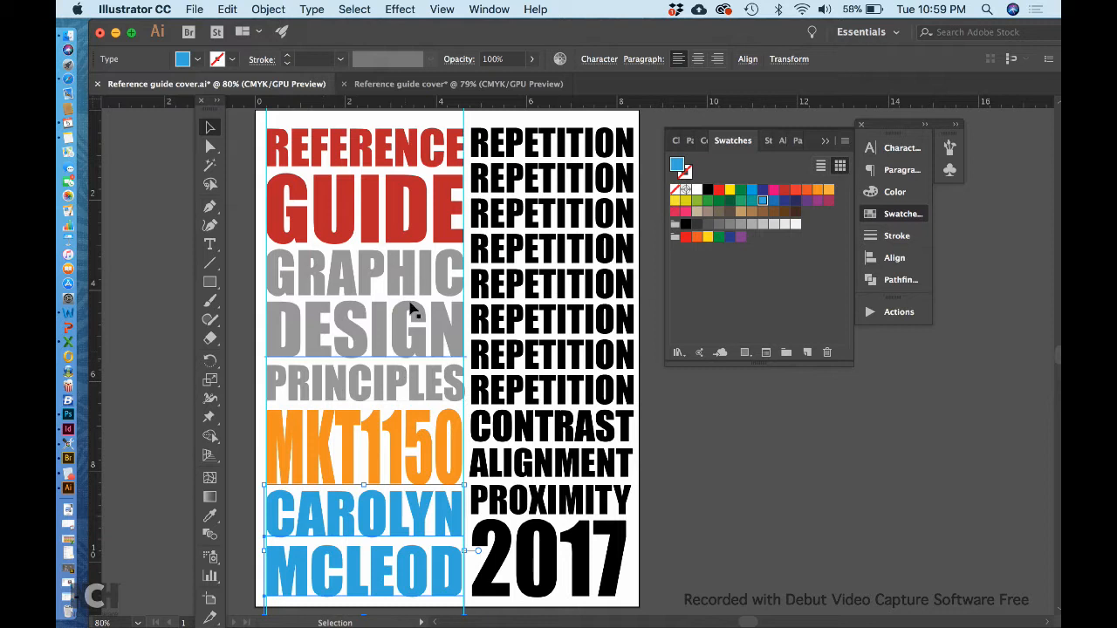
click(698, 479)
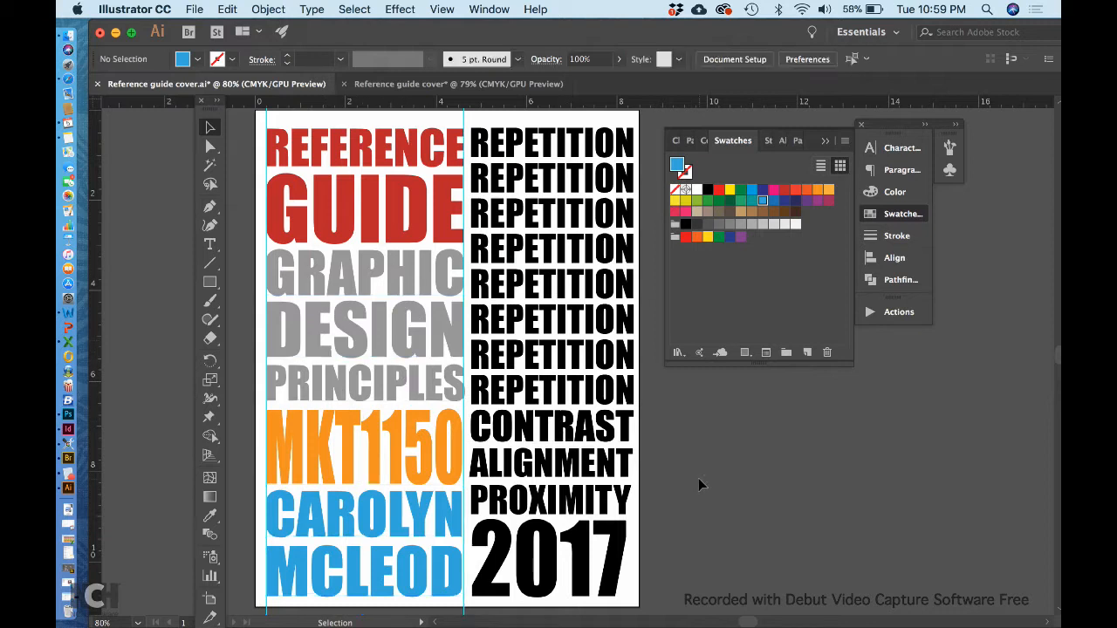
Change the font of the CONTRAST line to American Typewriter.
click(597, 436)
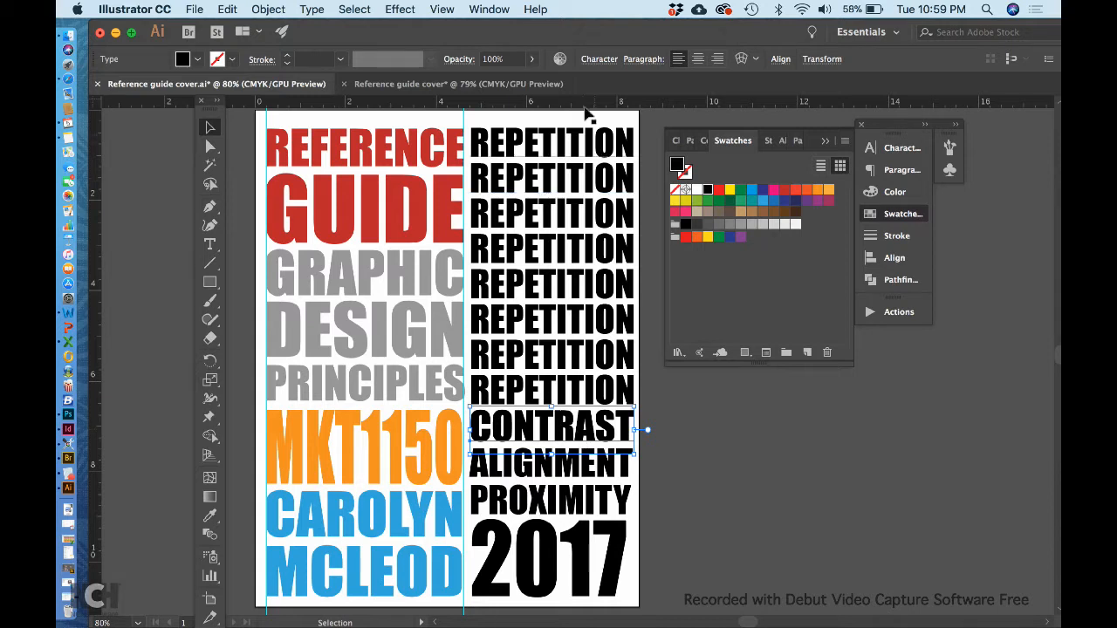
click(600, 60)
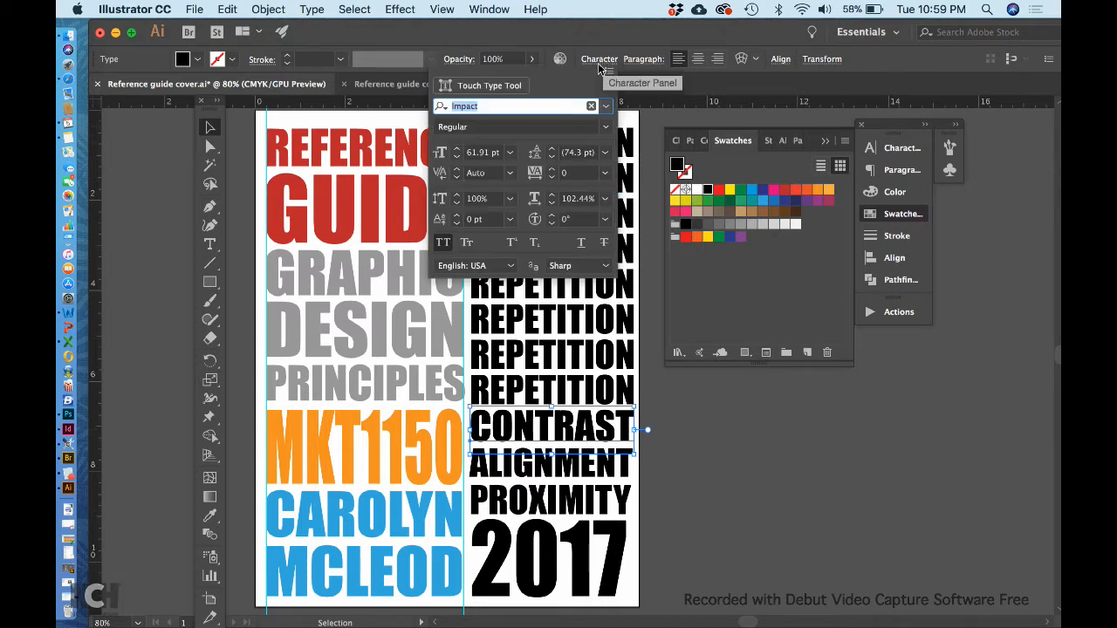
click(606, 106)
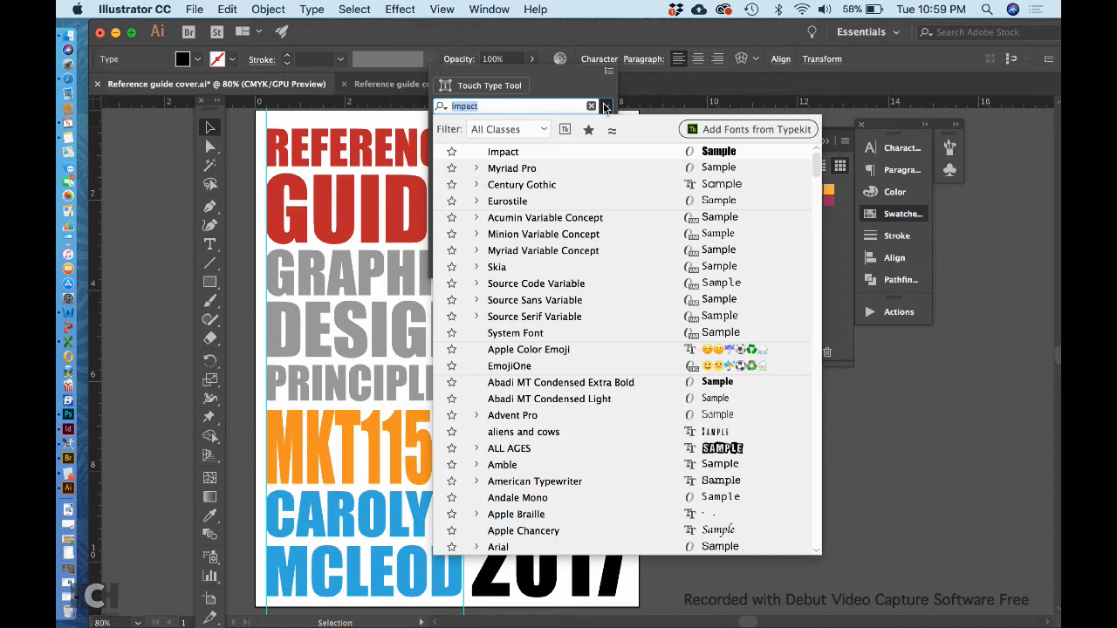
click(623, 481)
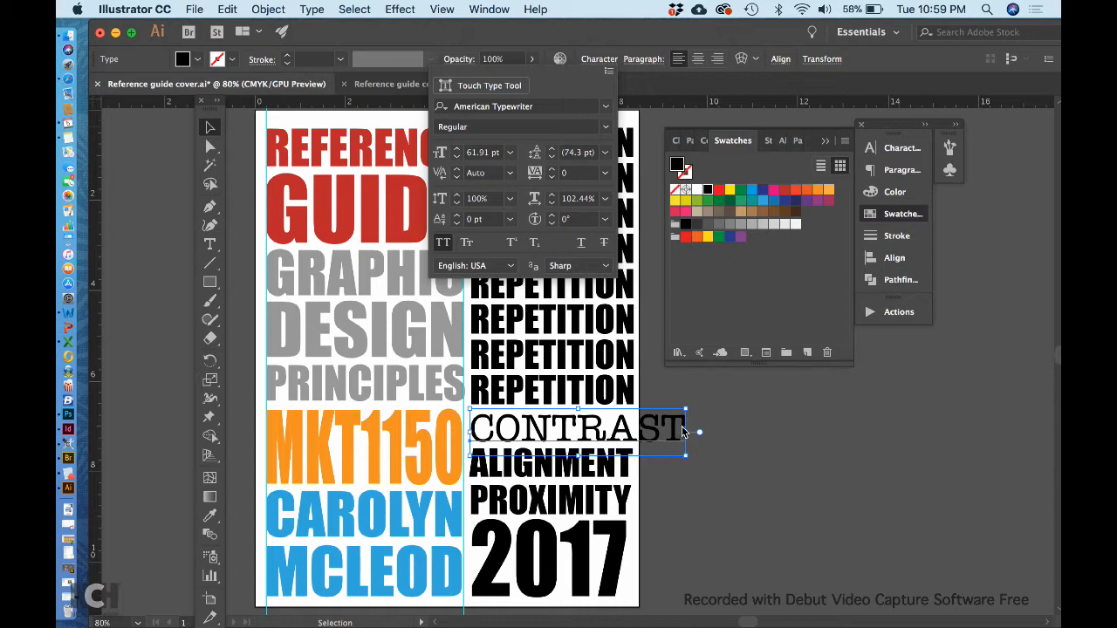
Narrow the CONTRAST text to the width of the REPETITION lines and stretch it slightly upward to fill the row.
click(680, 430)
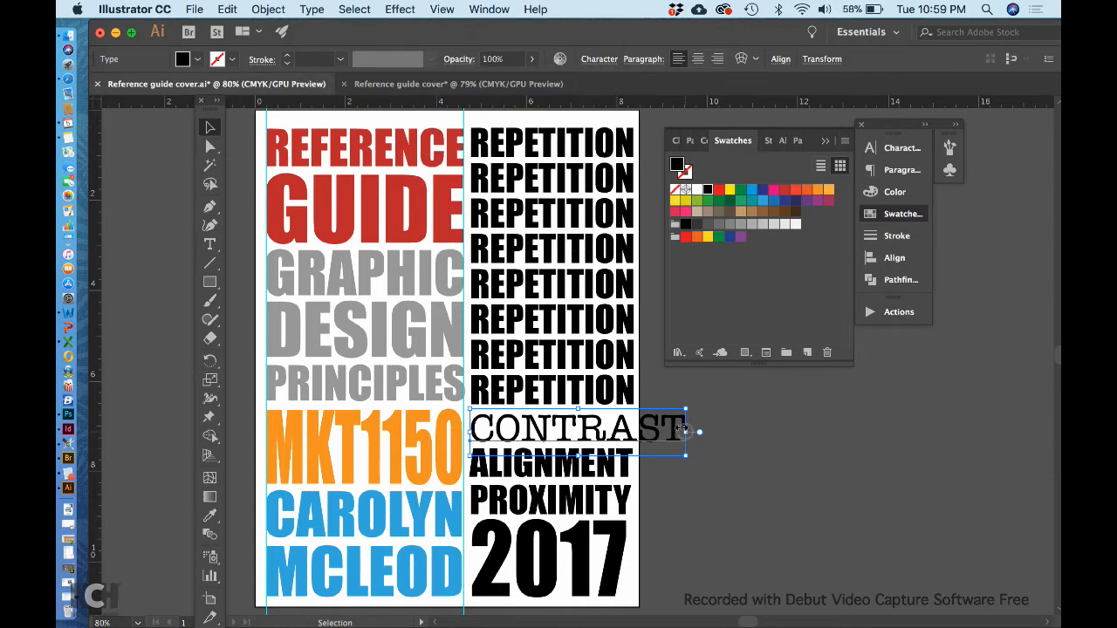
drag(680, 430, 637, 433)
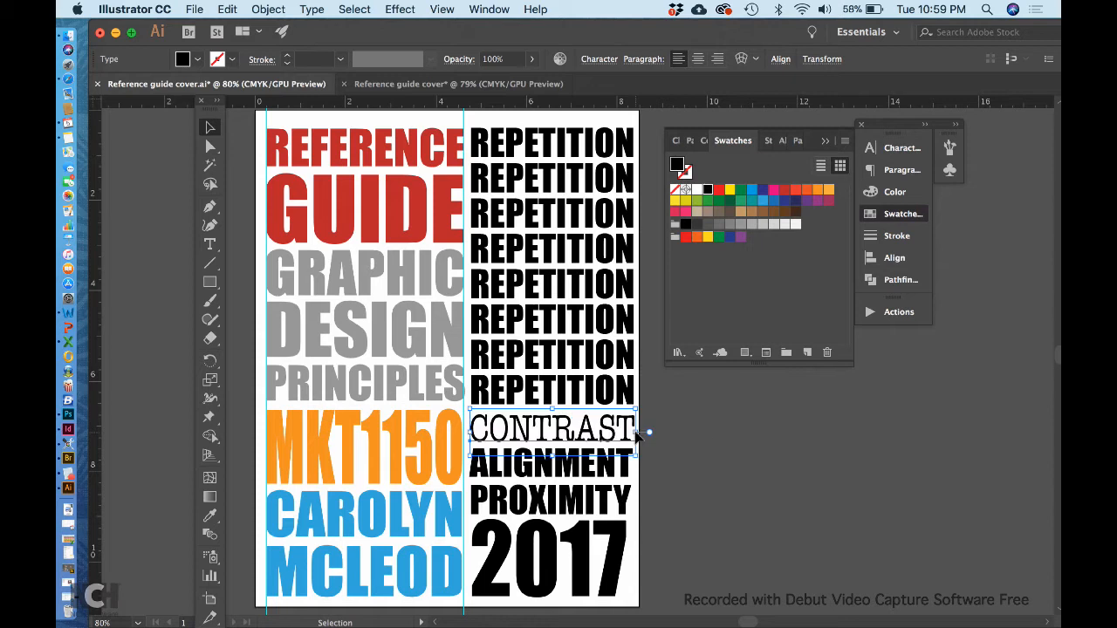
click(670, 470)
click(579, 449)
drag(547, 407, 547, 403)
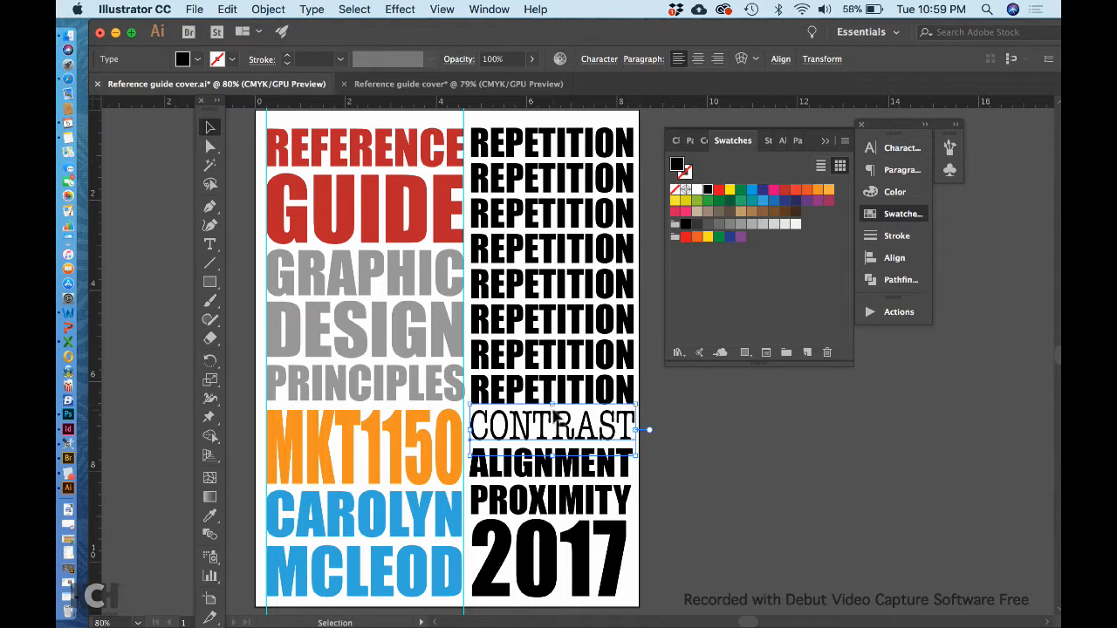
click(666, 457)
Try an orange fill on the 2017 line.
scroll(665, 457, right, 2)
scroll(665, 457, down, 1)
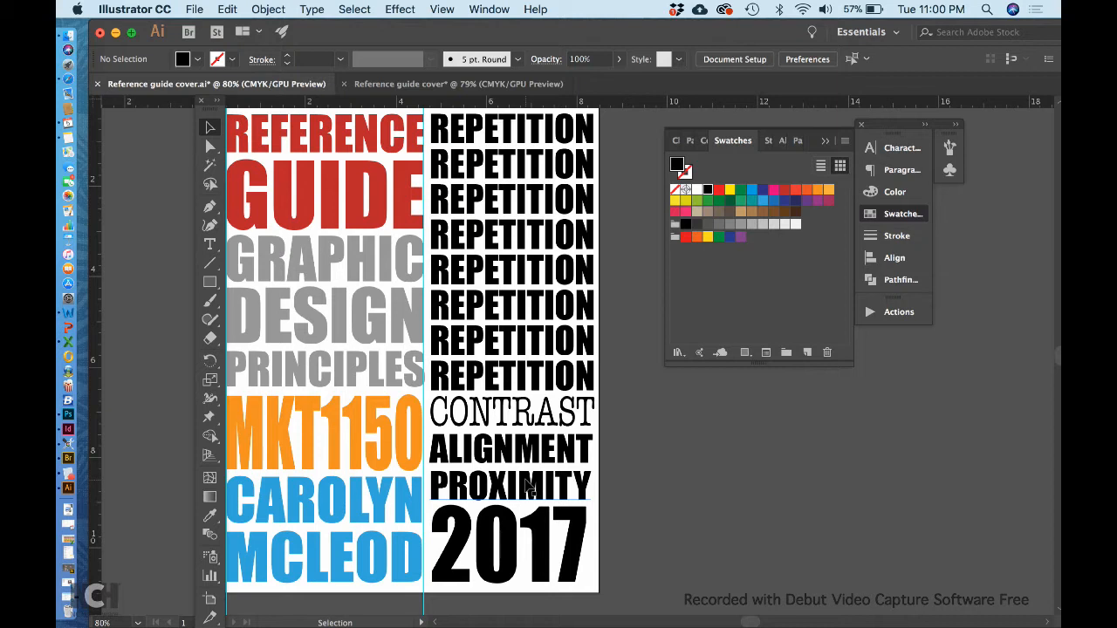
scroll(528, 224, left, 3)
scroll(528, 224, up, 1)
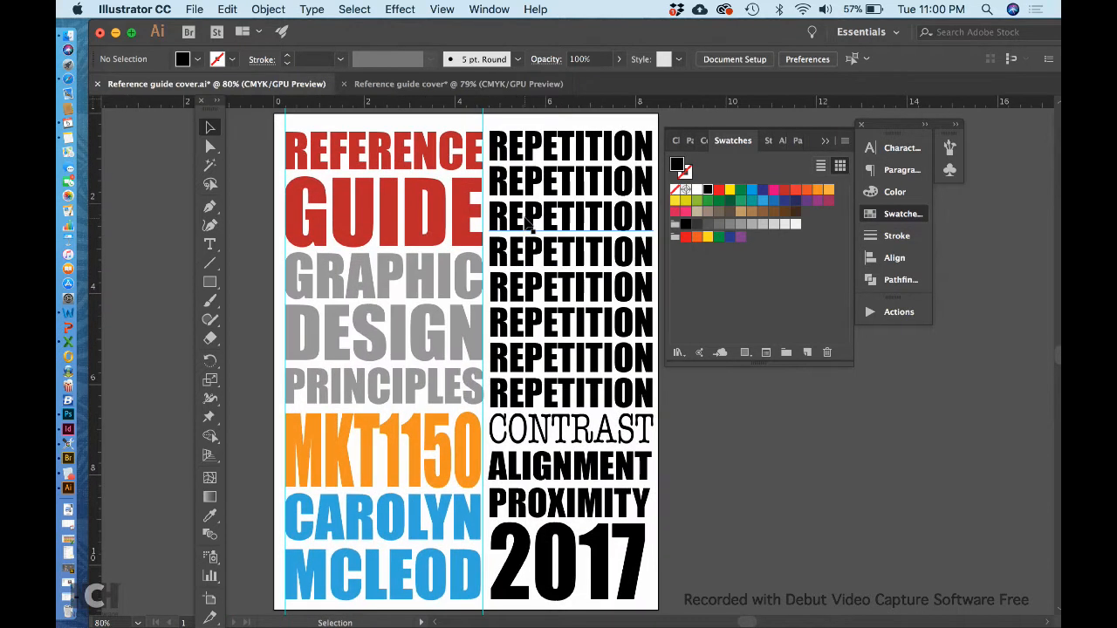
click(567, 568)
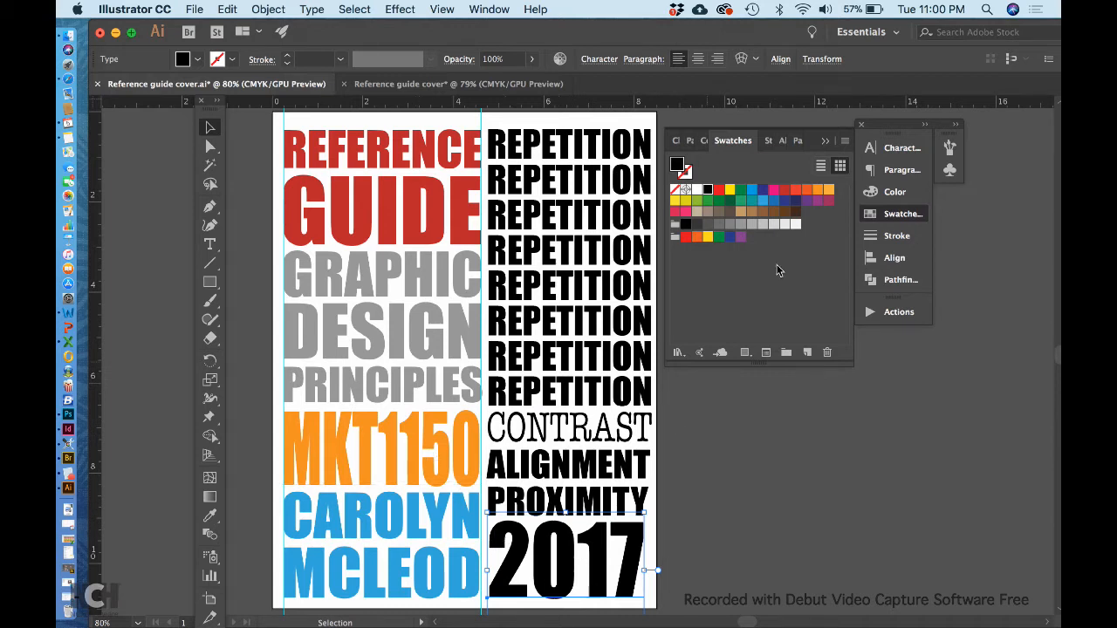
click(815, 190)
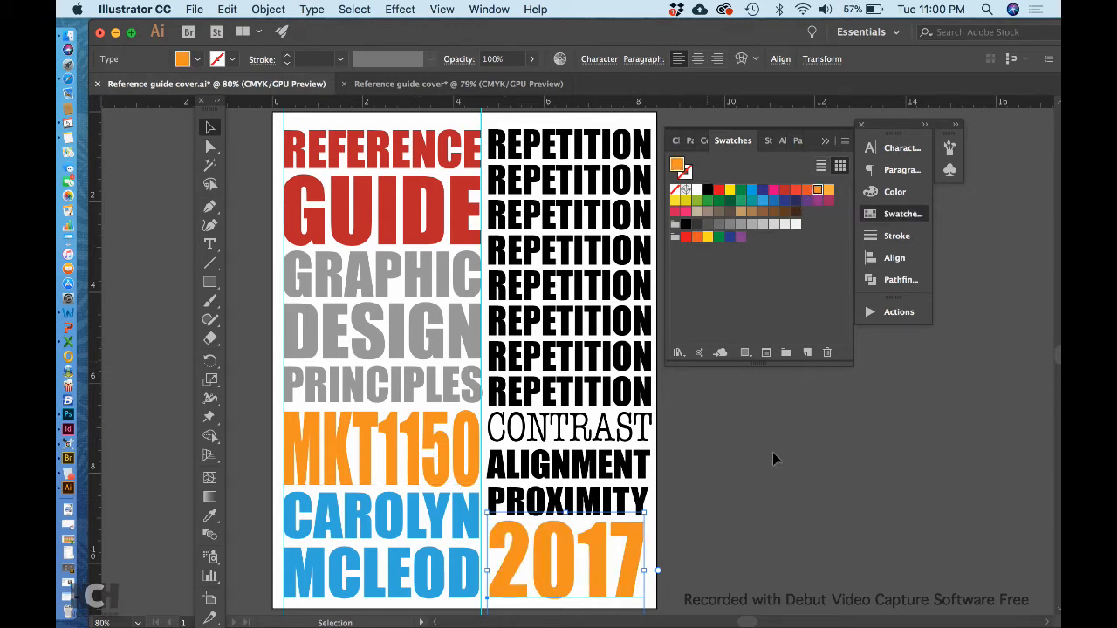
click(764, 498)
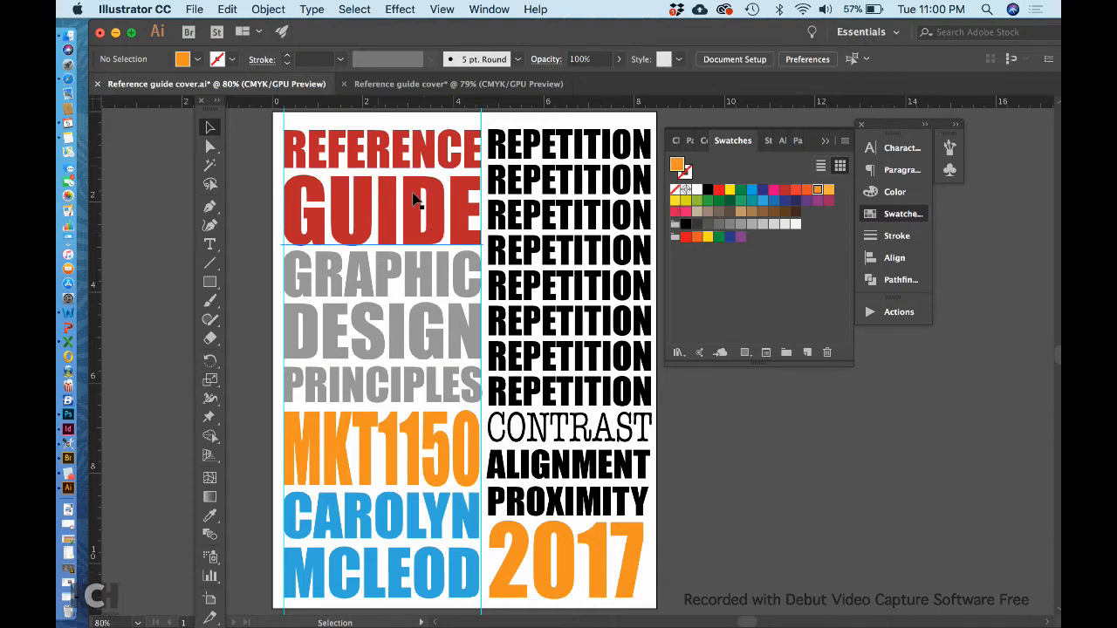
Fill the 2017 line with the same red swatch used for REFERENCE and GUIDE.
click(610, 587)
click(785, 190)
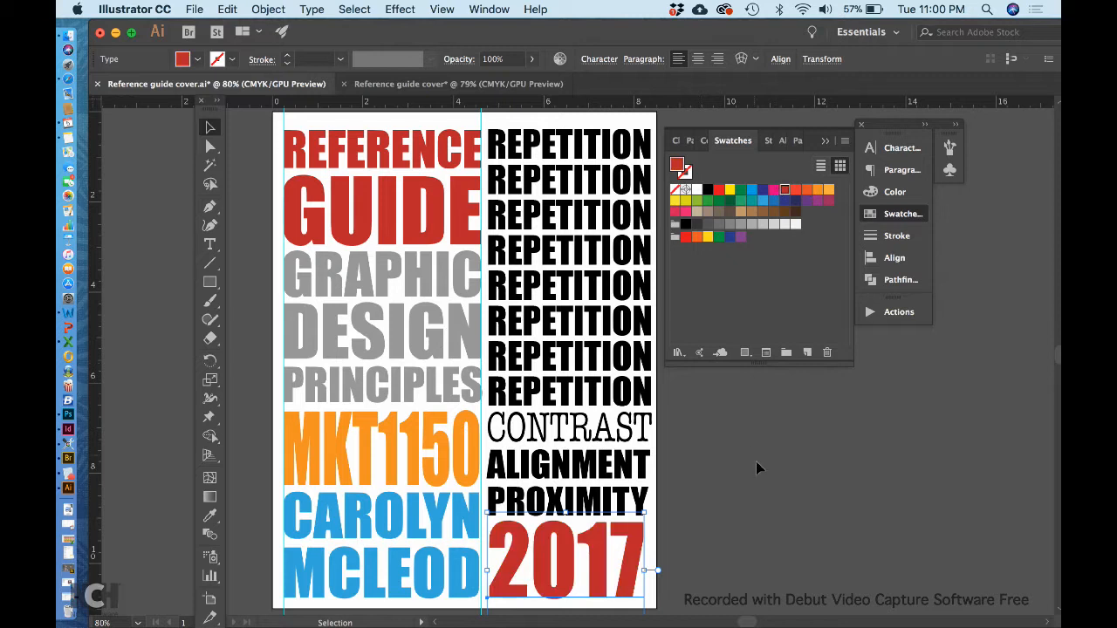
click(756, 467)
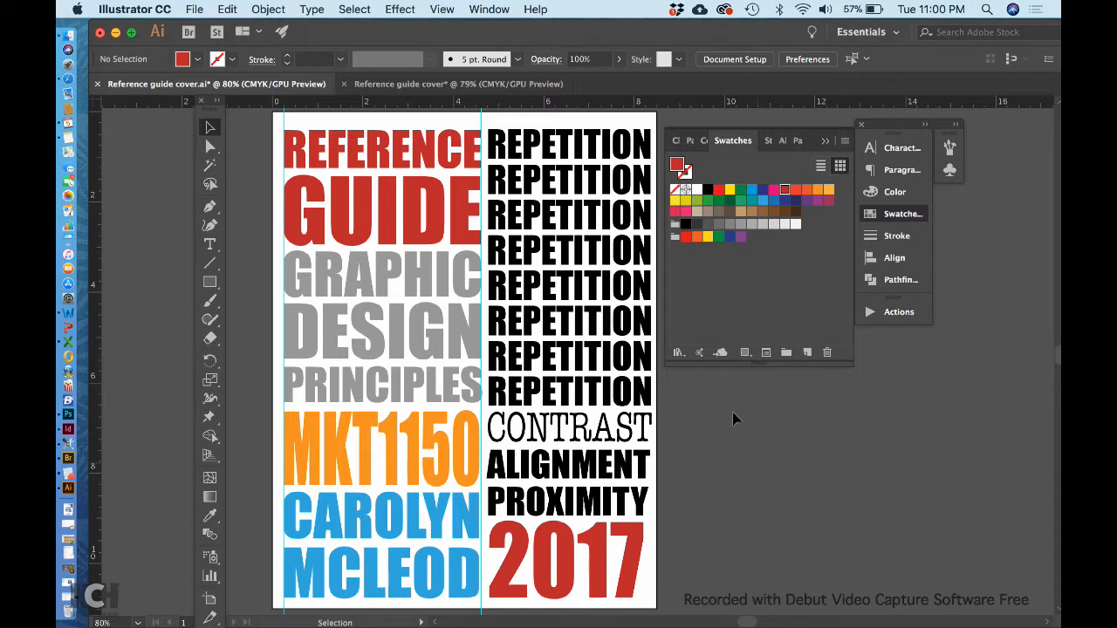
Fill ALIGNMENT with a medium grey and PROXIMITY with the one-shade-lighter grey swatch C=0 M=0 Y=0 K=50.
click(625, 474)
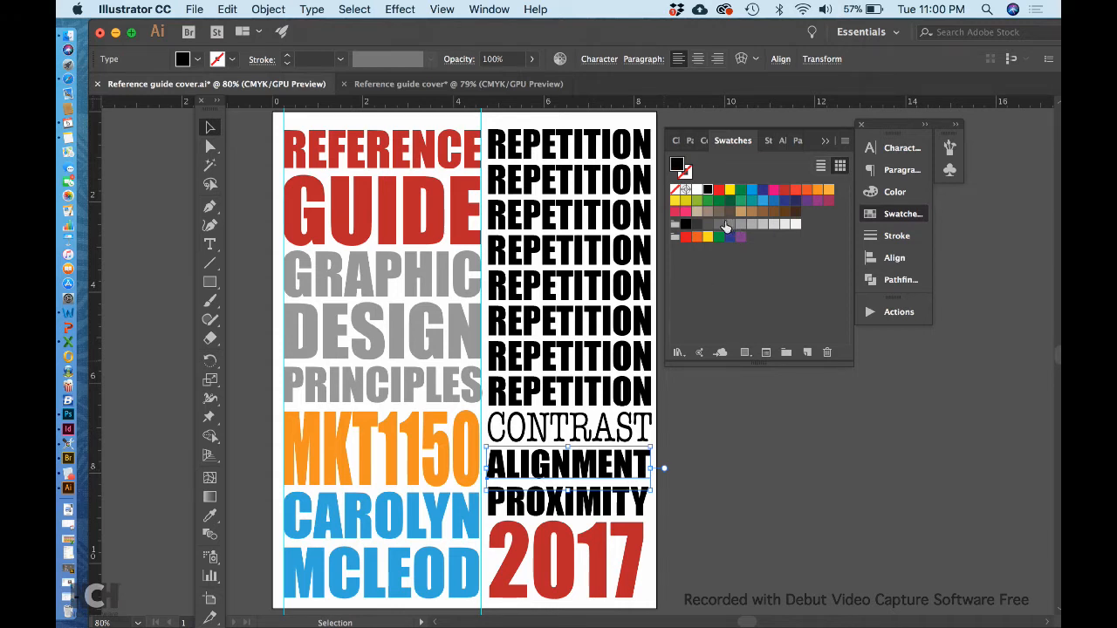
click(724, 223)
click(619, 504)
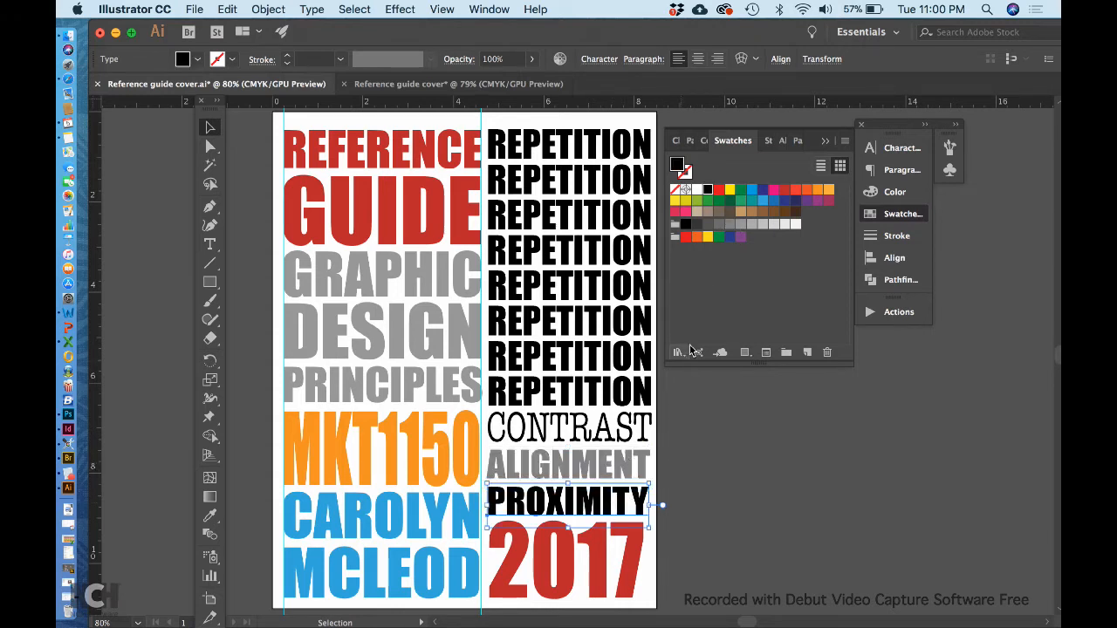
click(738, 225)
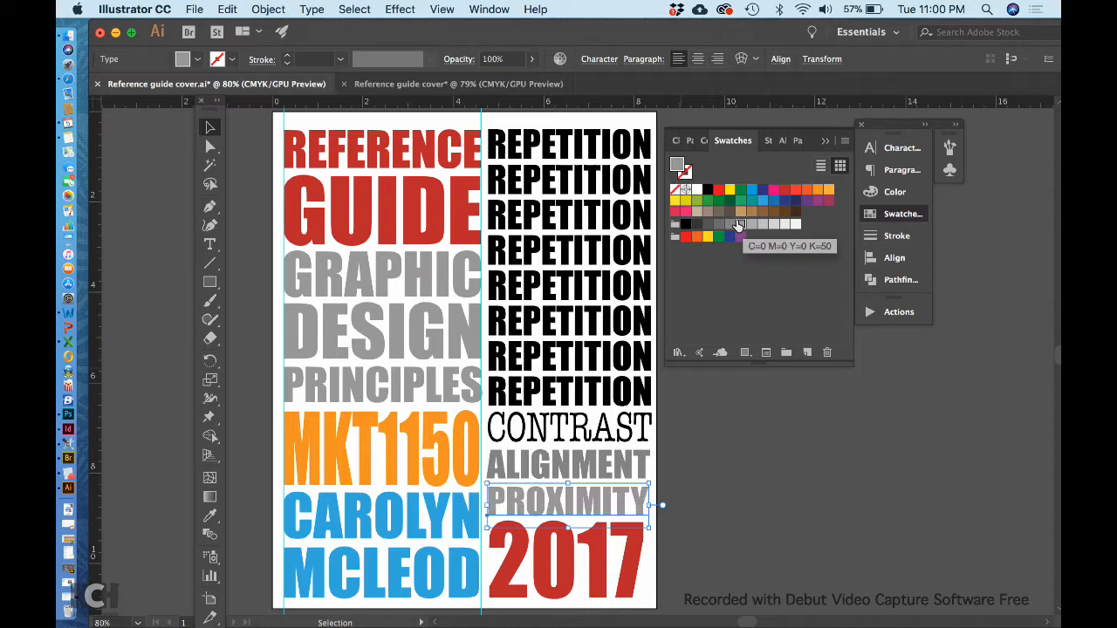
click(734, 480)
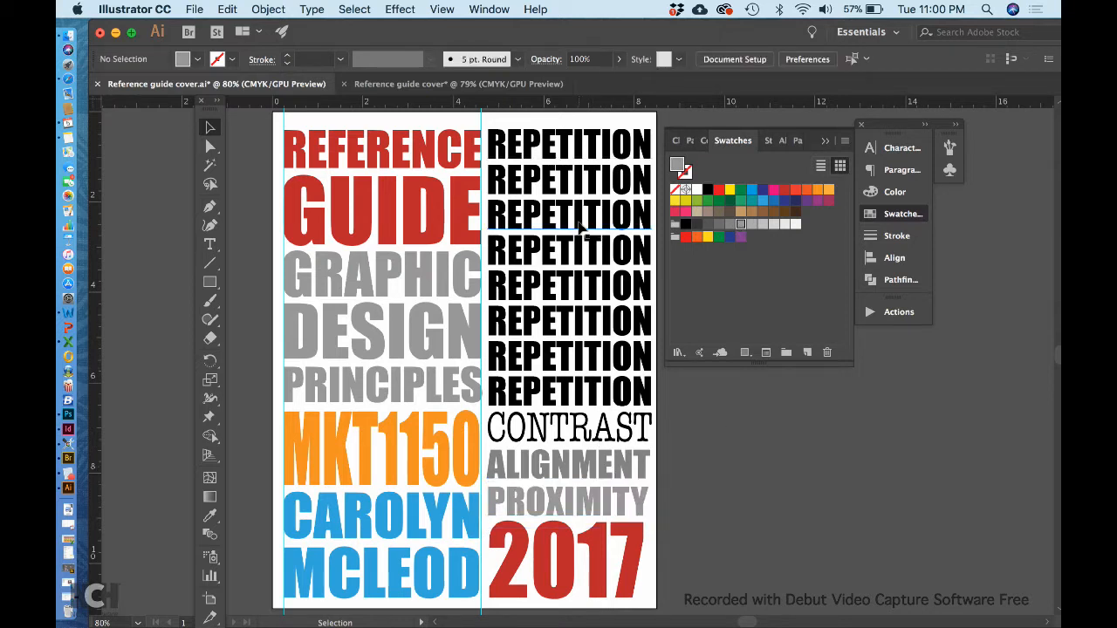
Fill the topmost REPETITION line with very light grey and the second one with the next darker grey swatch.
scroll(583, 229, right, 3)
click(583, 149)
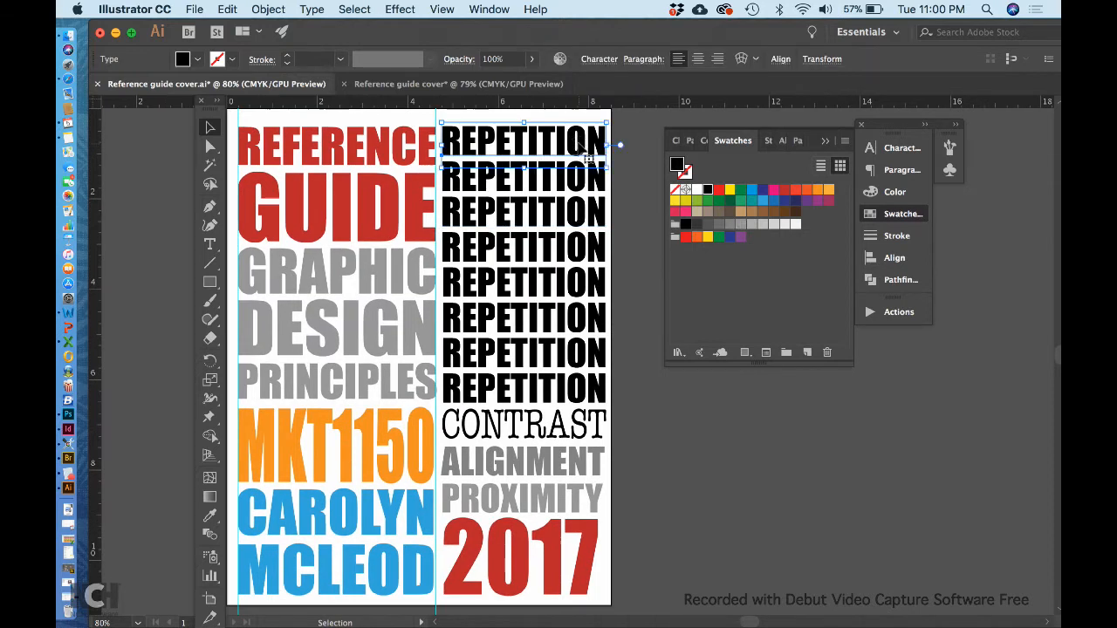
click(779, 225)
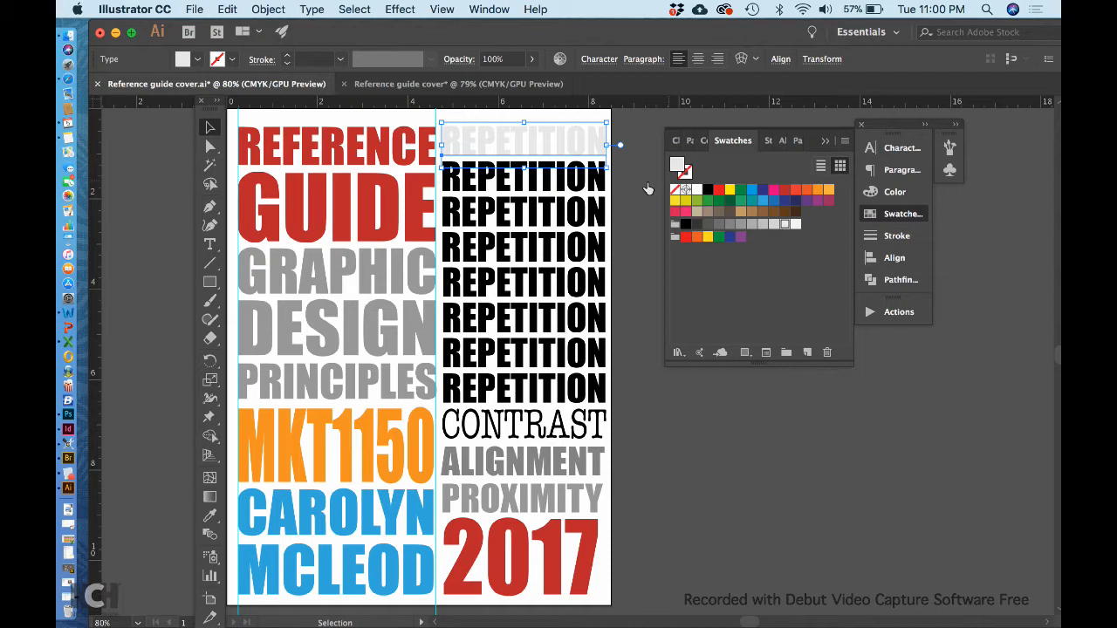
click(604, 179)
click(770, 228)
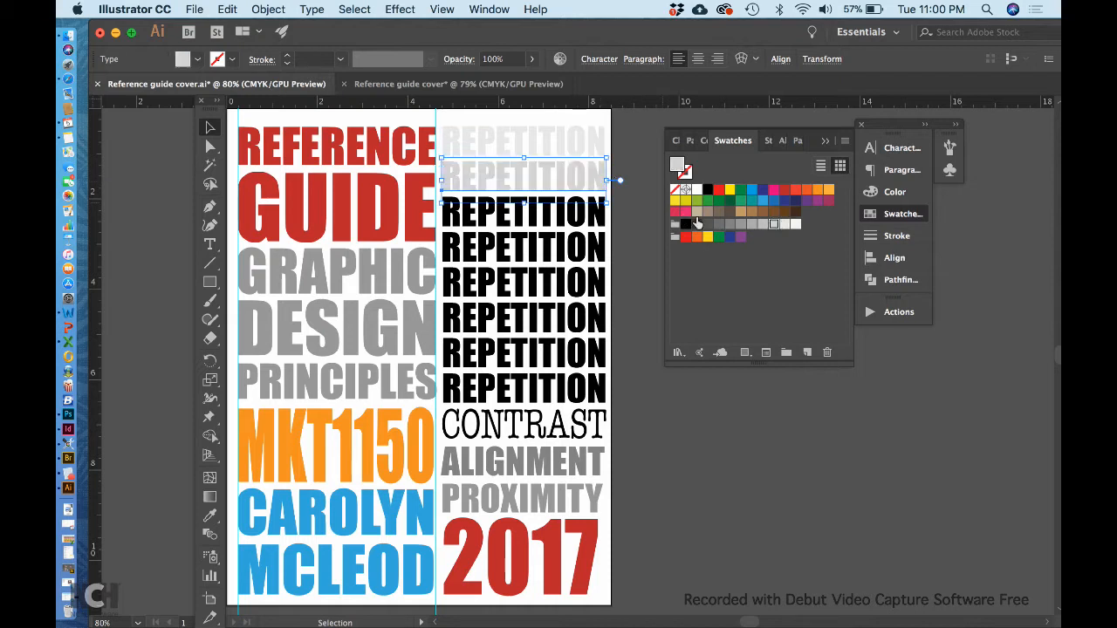
Fill the third, fourth and fifth REPETITION lines with progressively darker grey swatches, continuing the light-to-dark gradation down the column.
click(609, 213)
click(761, 227)
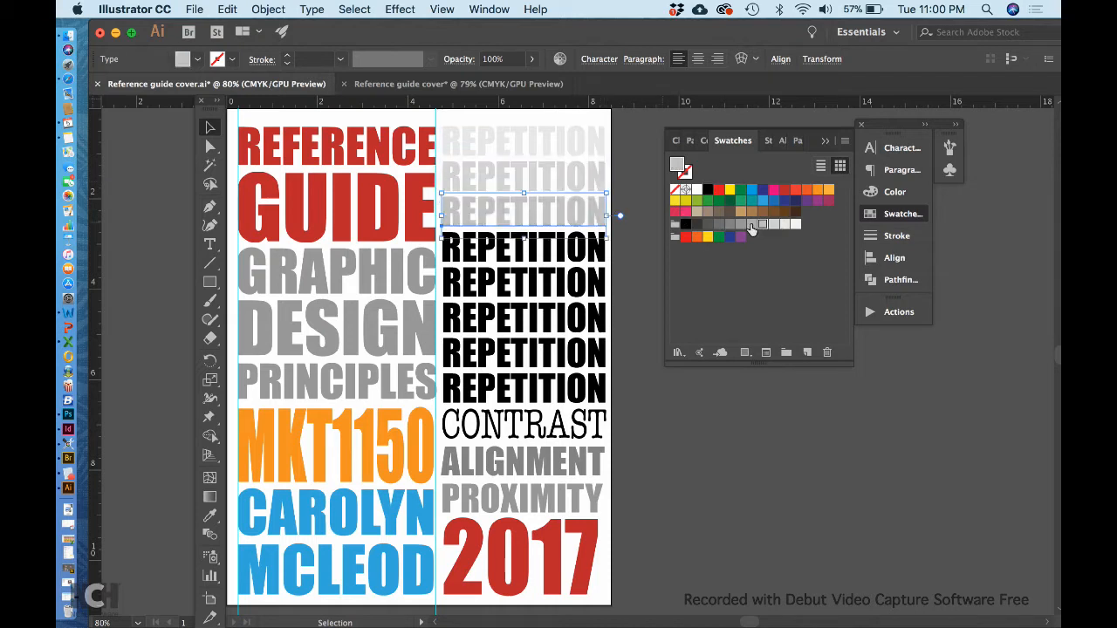
click(608, 250)
click(747, 227)
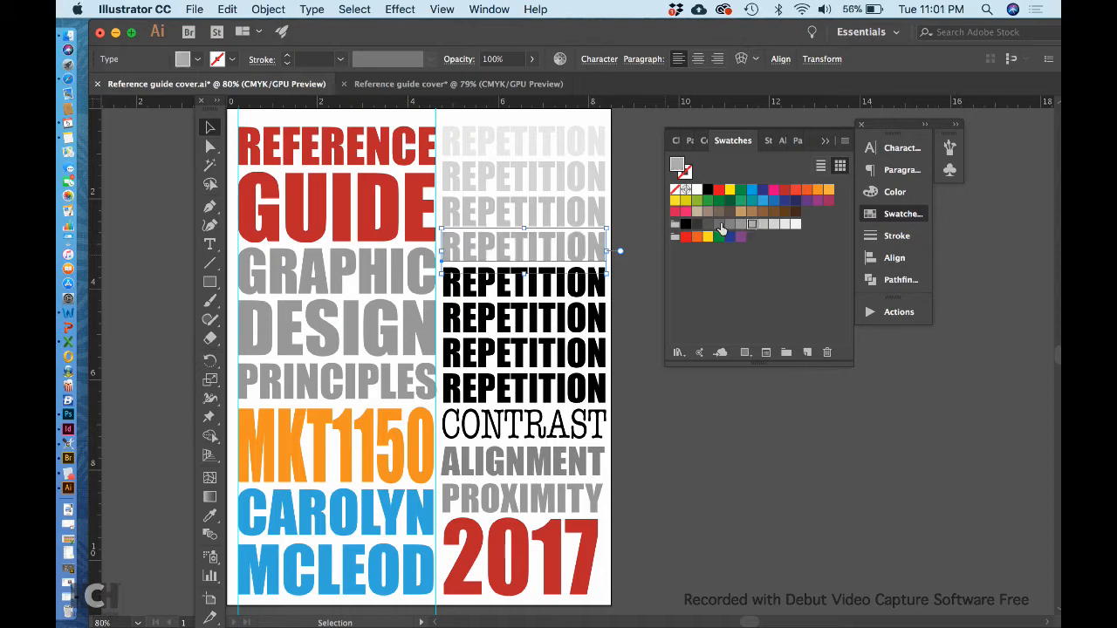
click(597, 290)
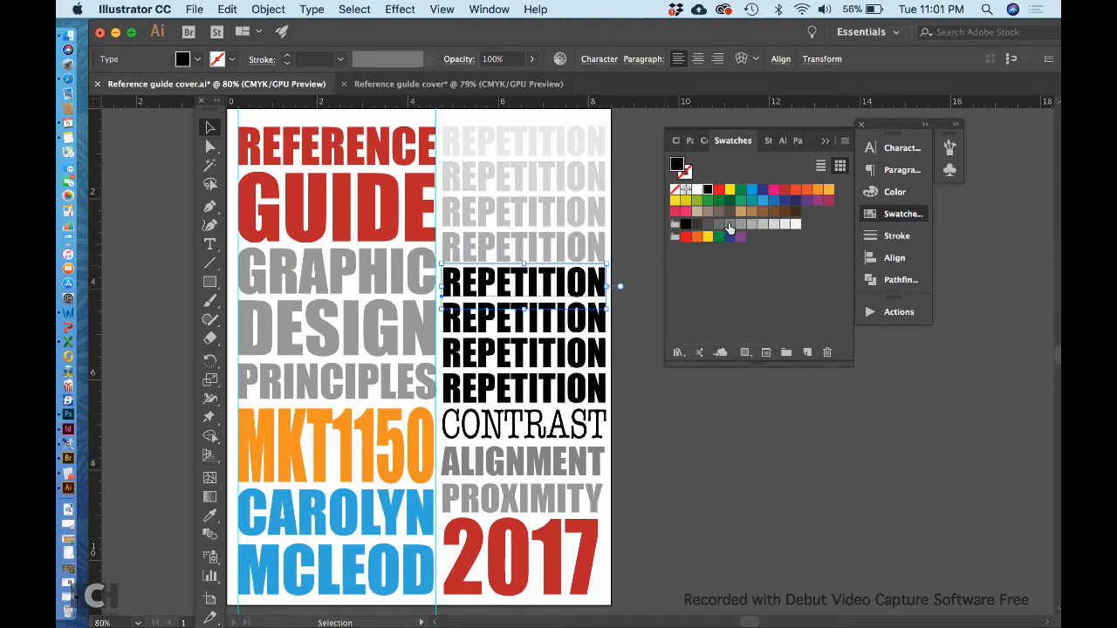
click(732, 227)
Fill the sixth, seventh and eighth REPETITION lines with successively darker greys, ending in dark charcoal on the lowest line.
click(602, 321)
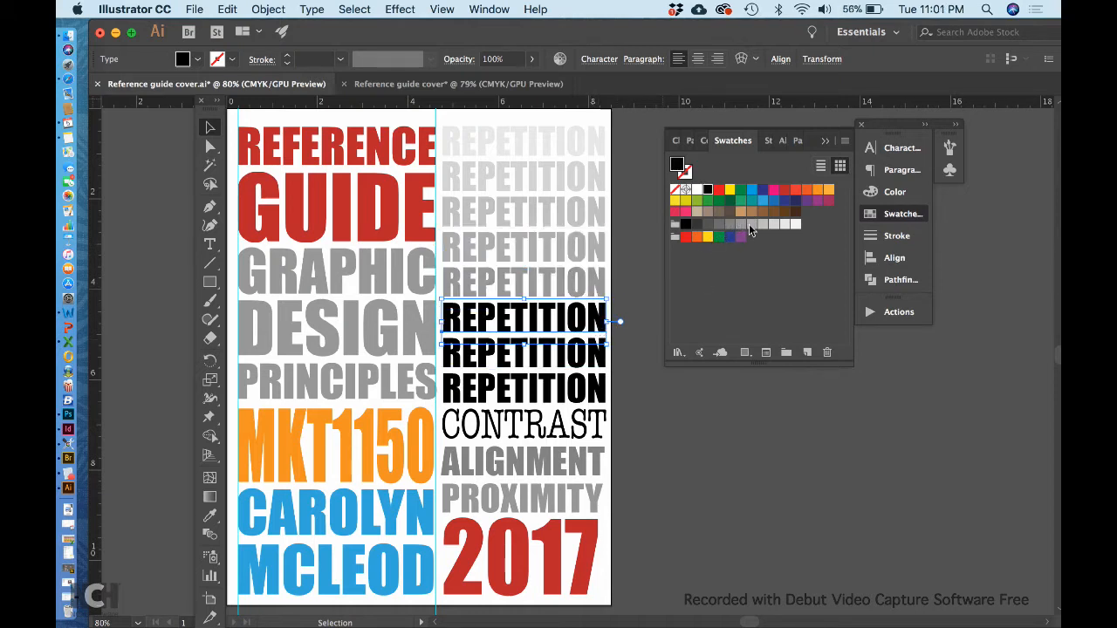
click(741, 225)
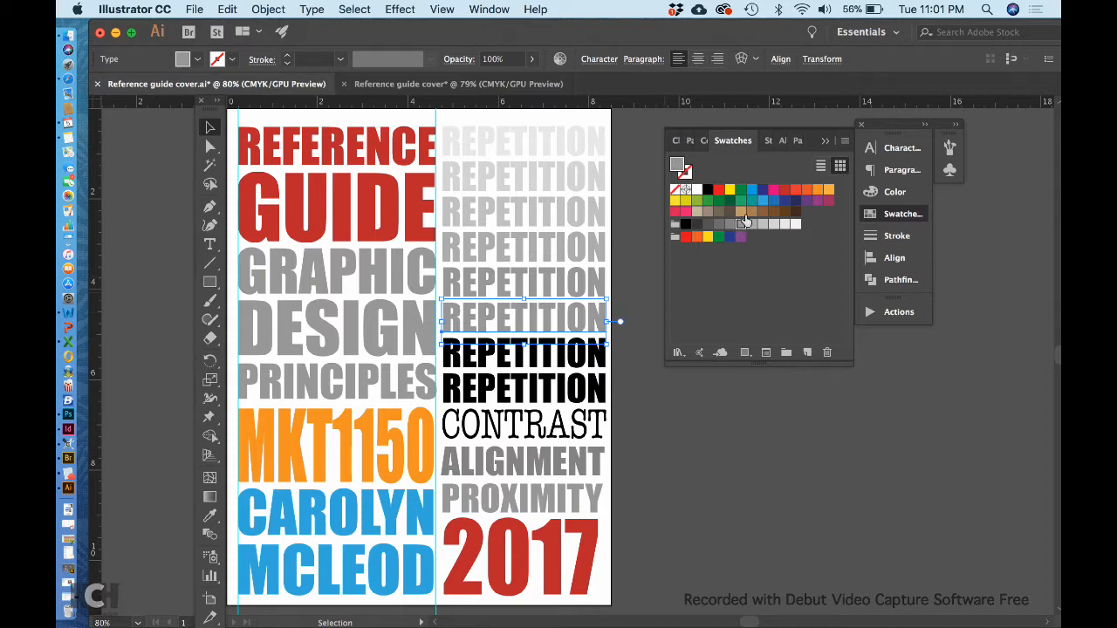
click(733, 224)
click(599, 358)
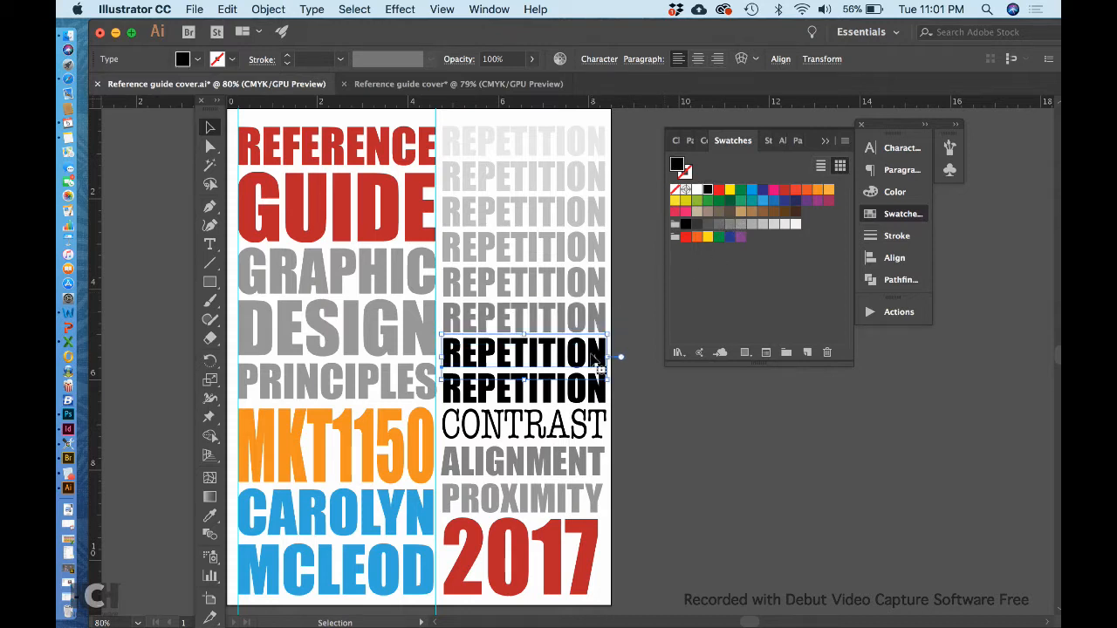
click(715, 226)
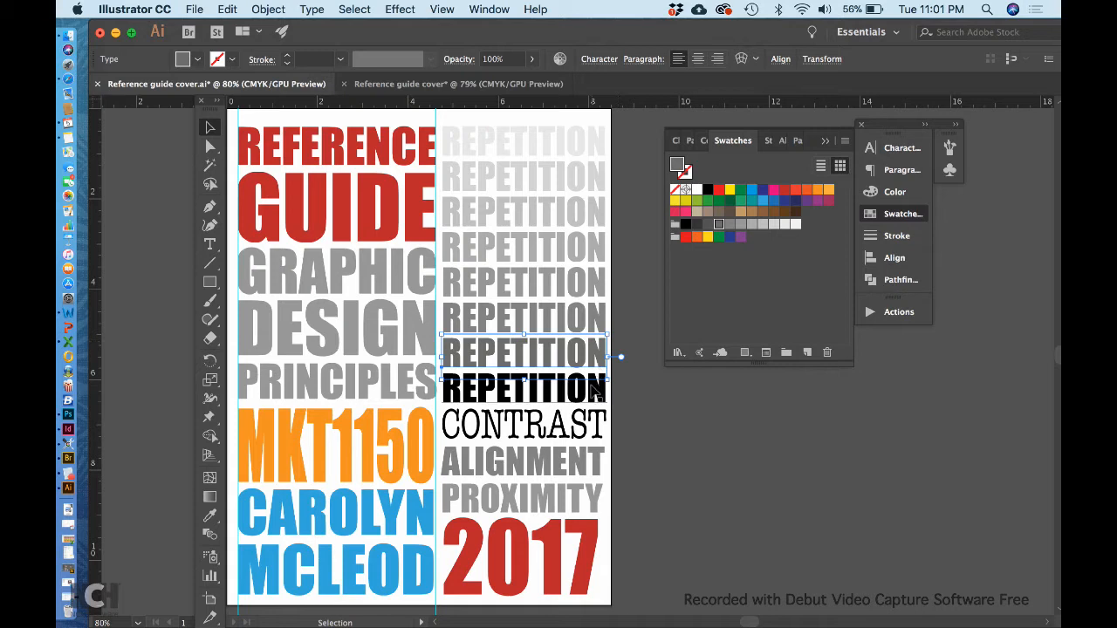
click(599, 392)
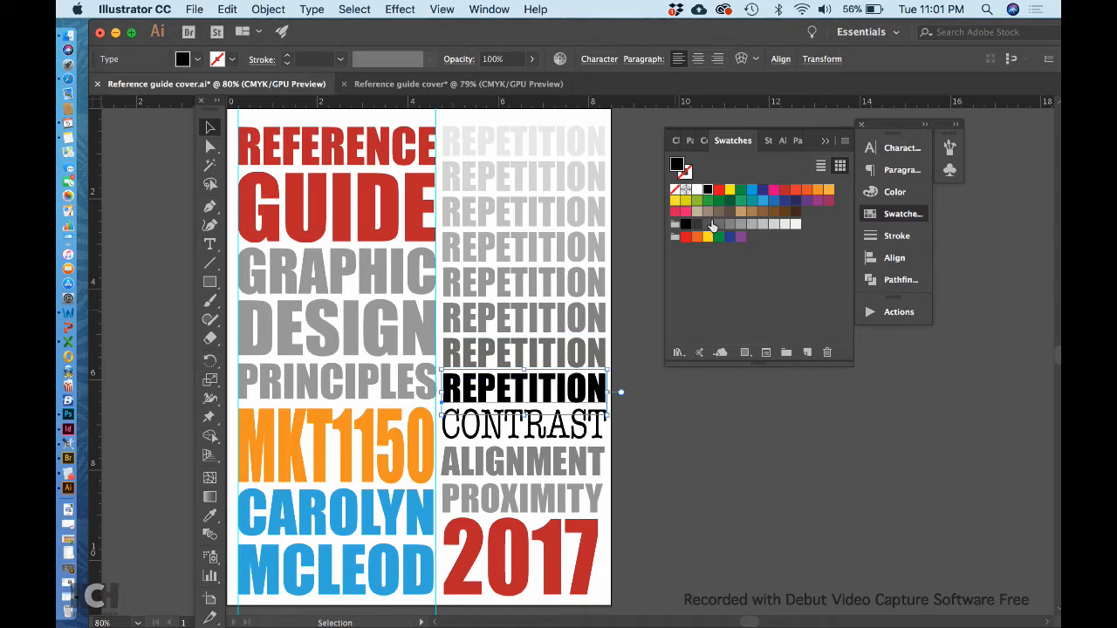
click(709, 224)
click(667, 443)
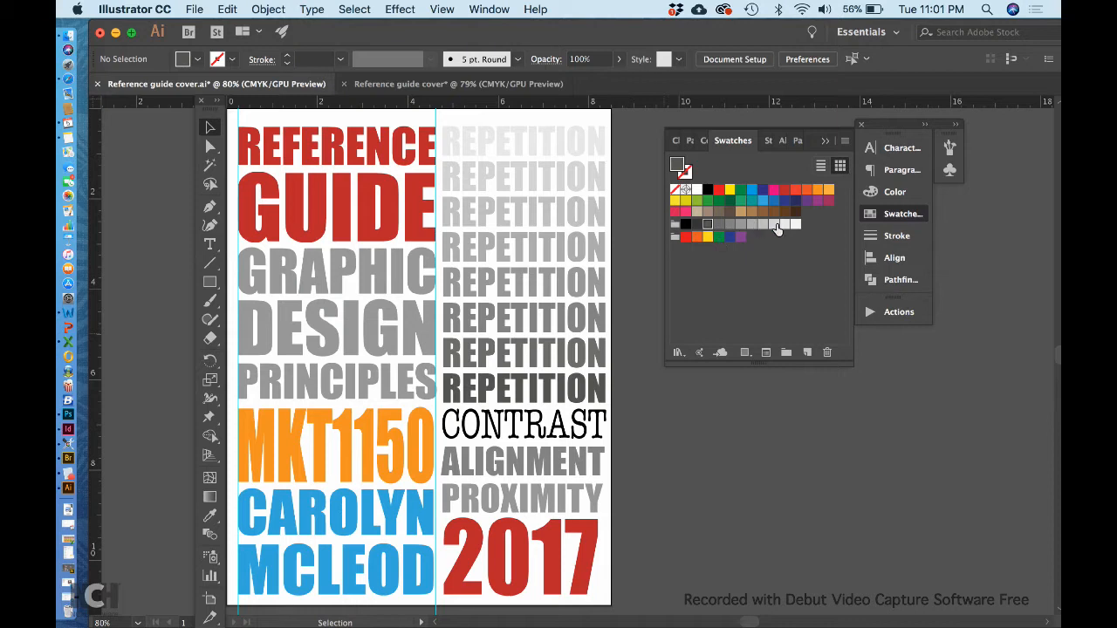
Try a darker blue fill on the author's first-name line.
click(383, 520)
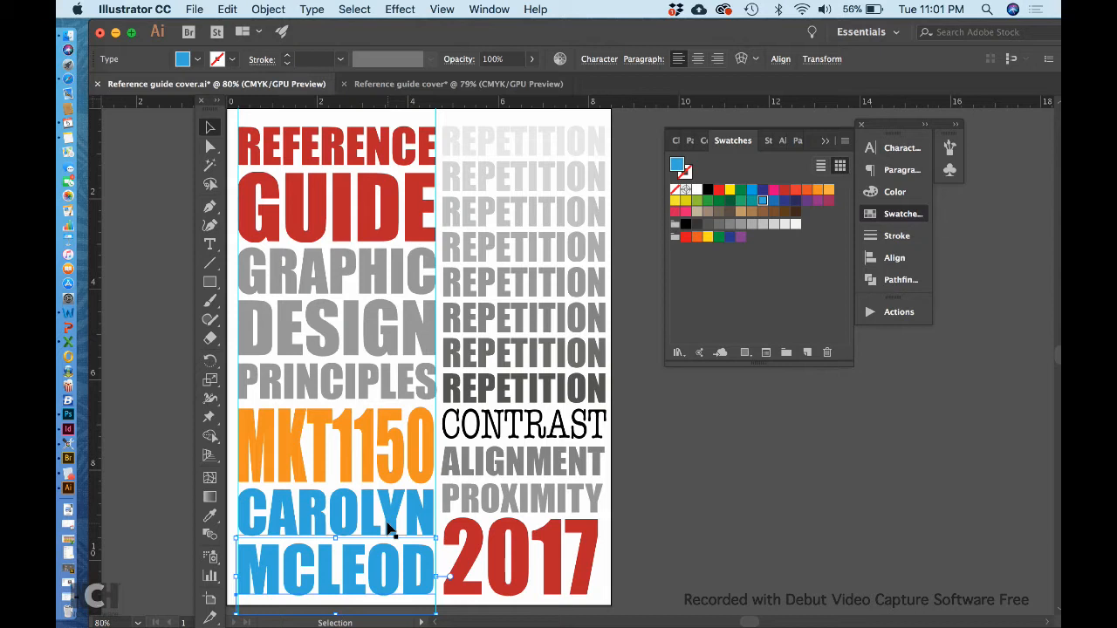
click(419, 499)
click(773, 200)
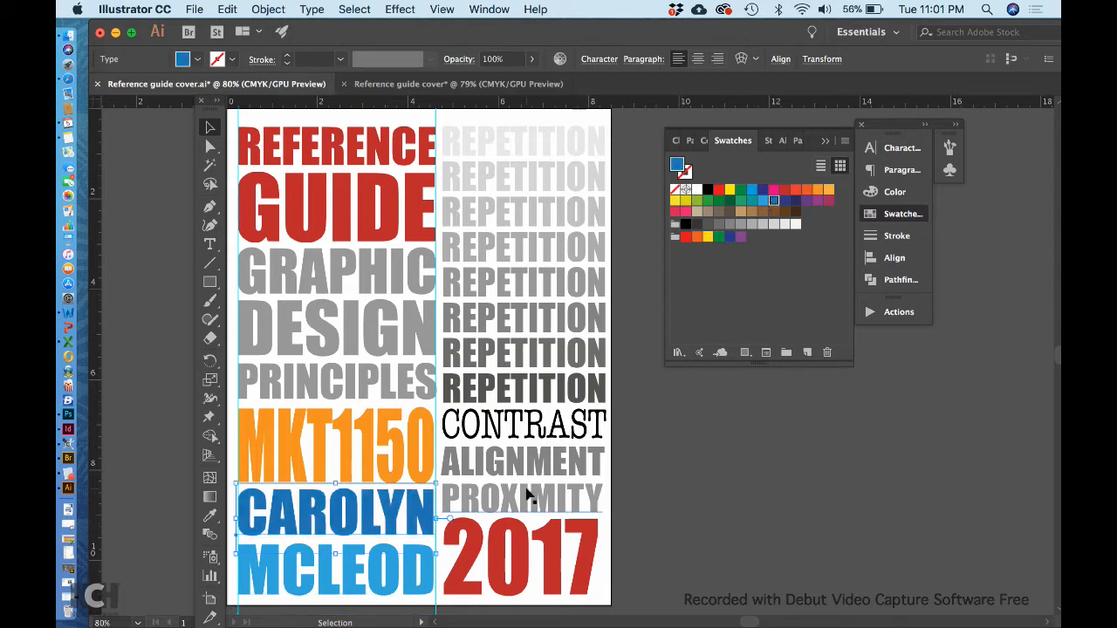
Try the light blue fill on the MKT1150 line, and undo it.
click(393, 445)
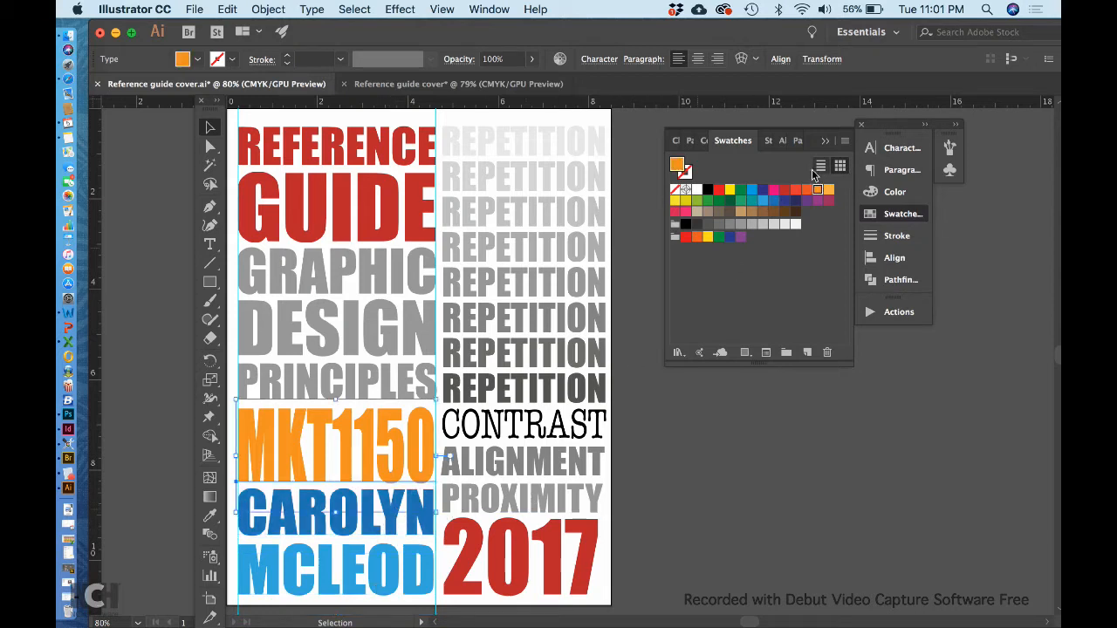
click(763, 200)
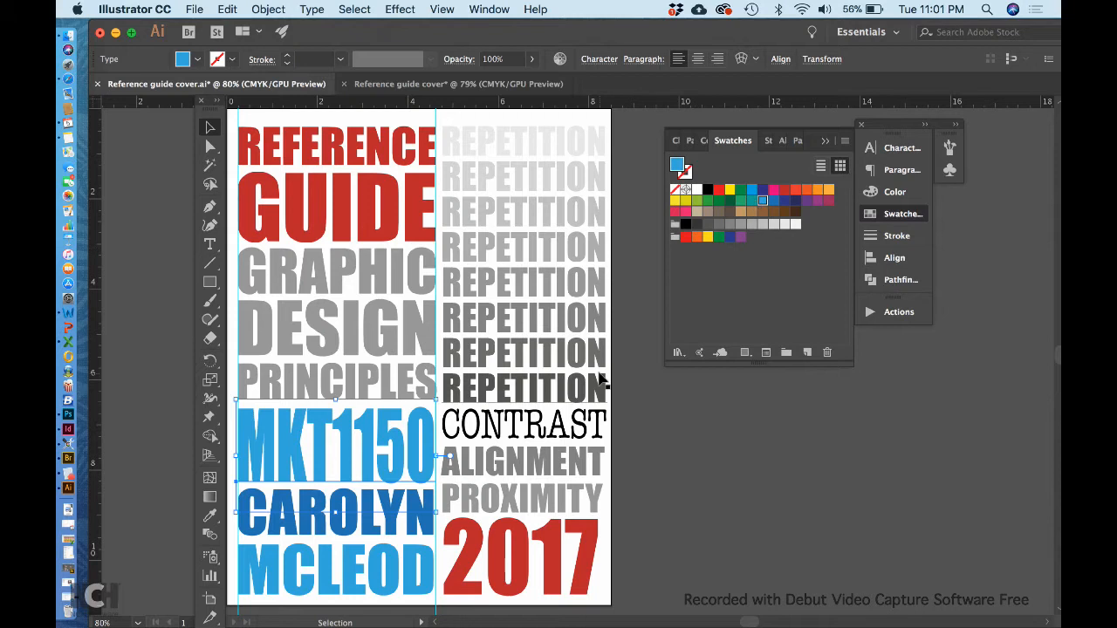
key(z)
key(super+z)
Fill the author's first-name line with the same light blue swatch as the surname line.
click(438, 528)
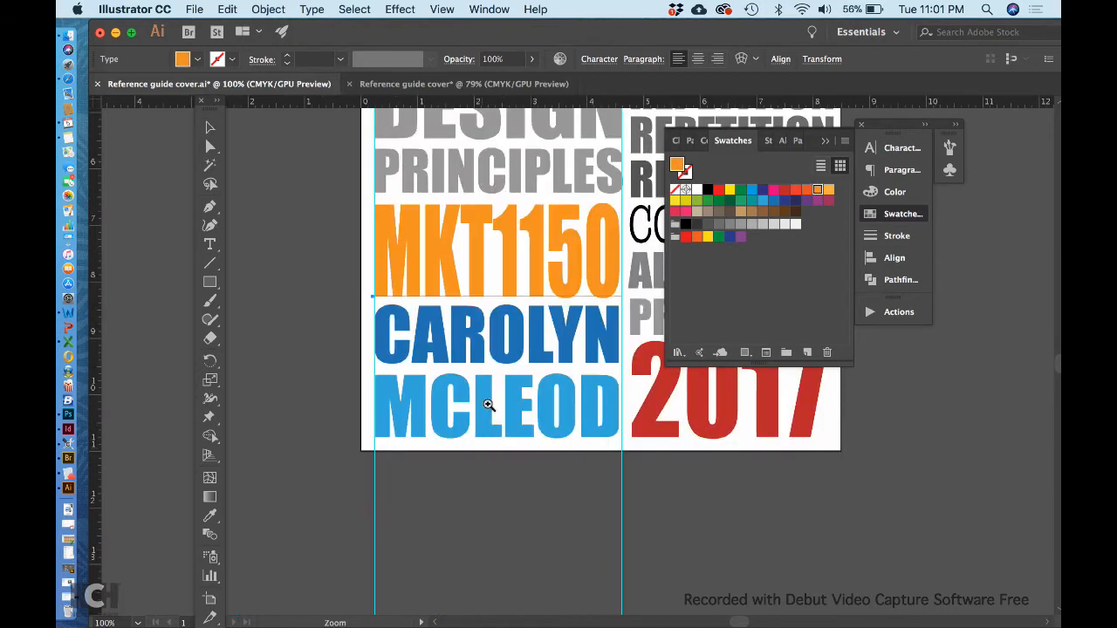
click(209, 127)
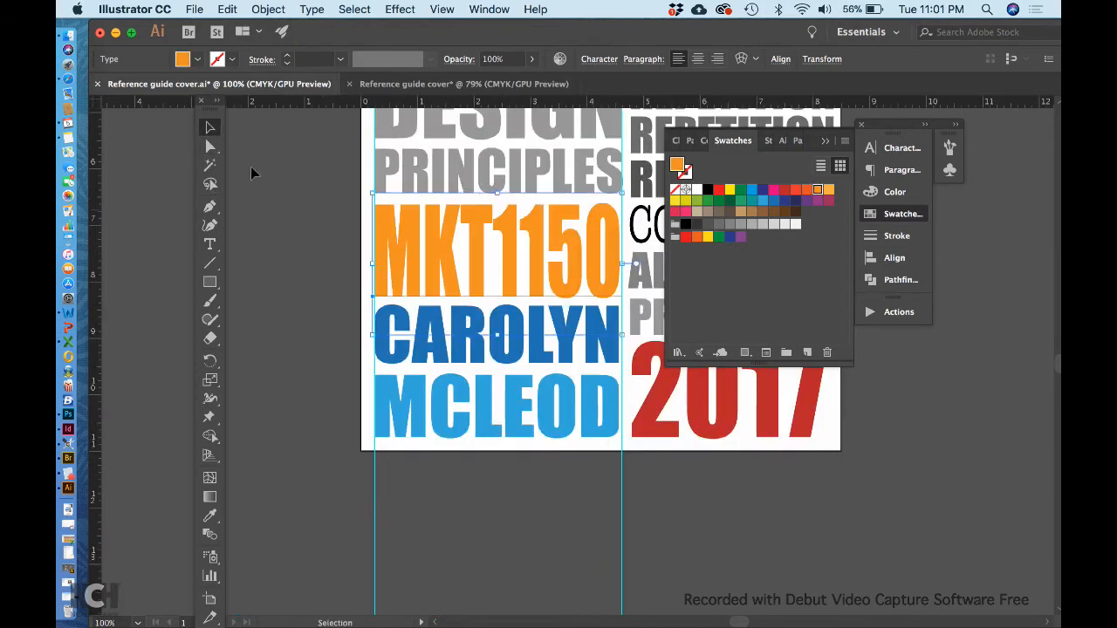
click(447, 349)
click(763, 200)
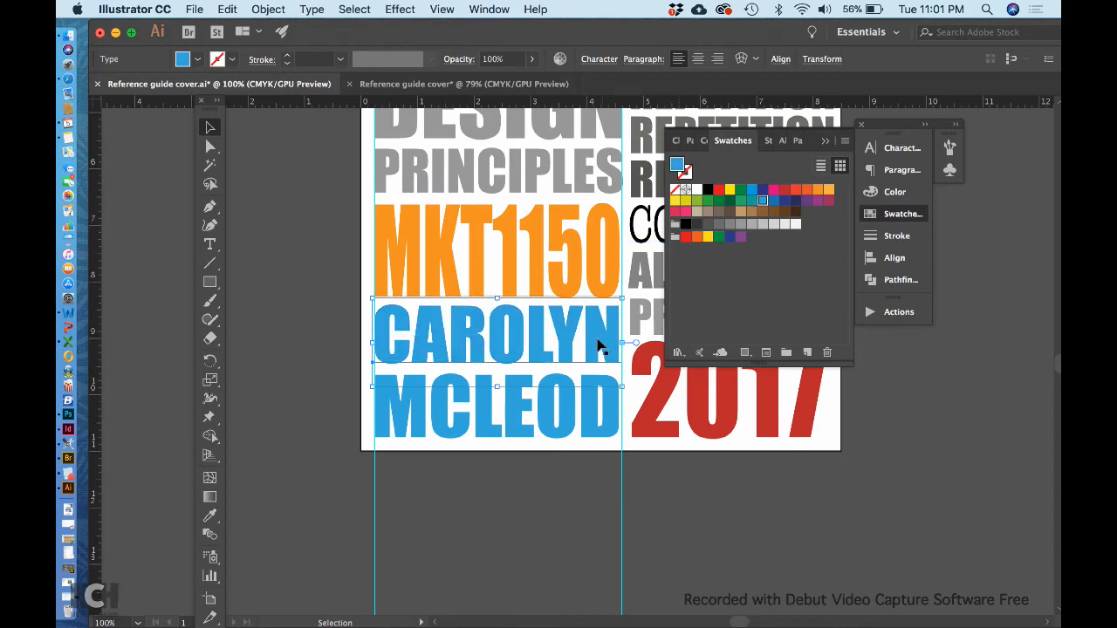
Fill the GRAPHIC, DESIGN and PRINCIPLES lines together with black.
scroll(598, 346, up, 5)
scroll(598, 347, right, 3)
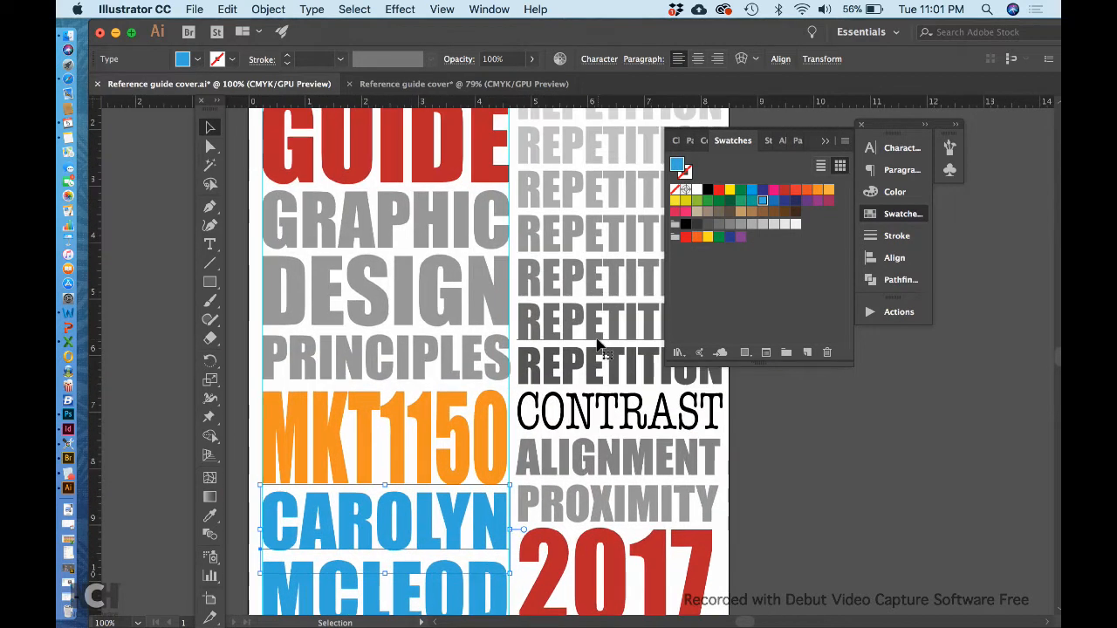
scroll(598, 346, down, 1)
scroll(599, 347, right, 1)
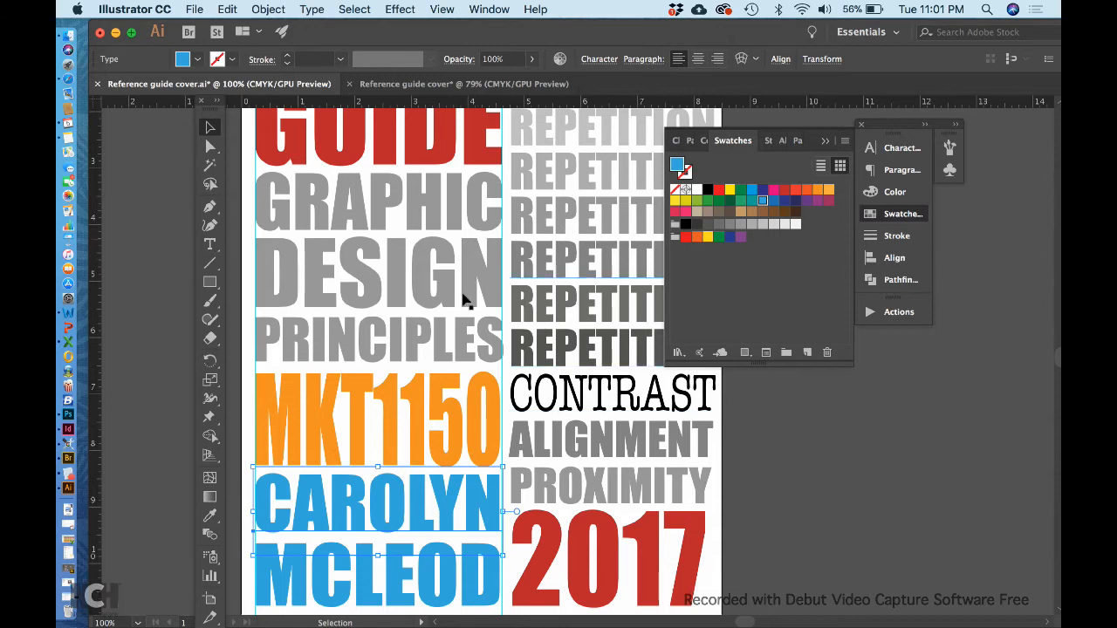
click(464, 244)
shift+click(460, 274)
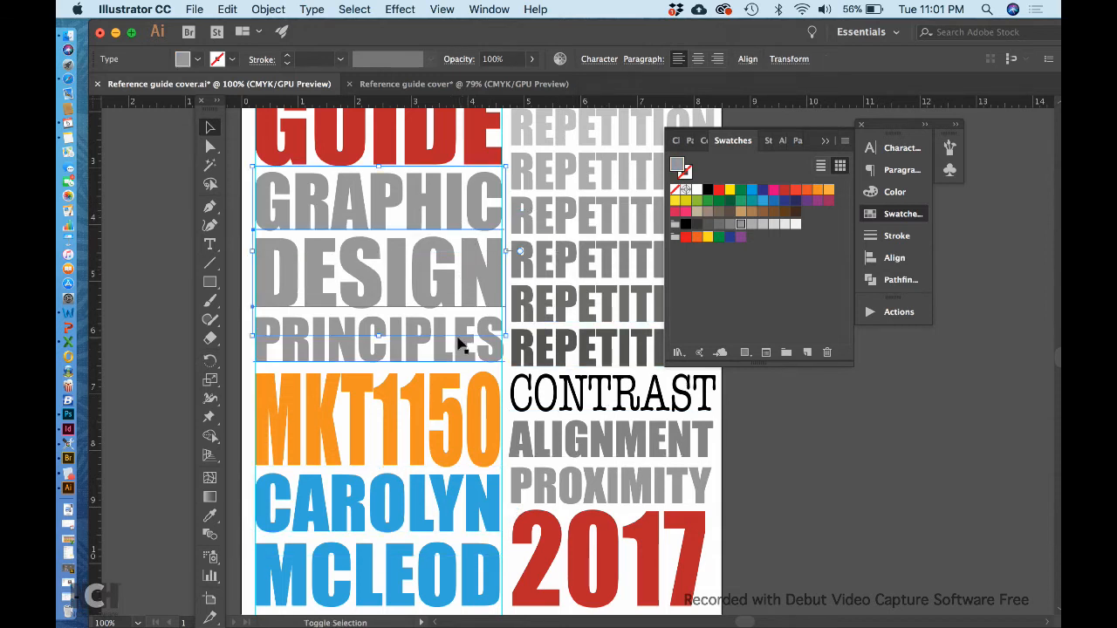
shift+click(461, 343)
click(705, 190)
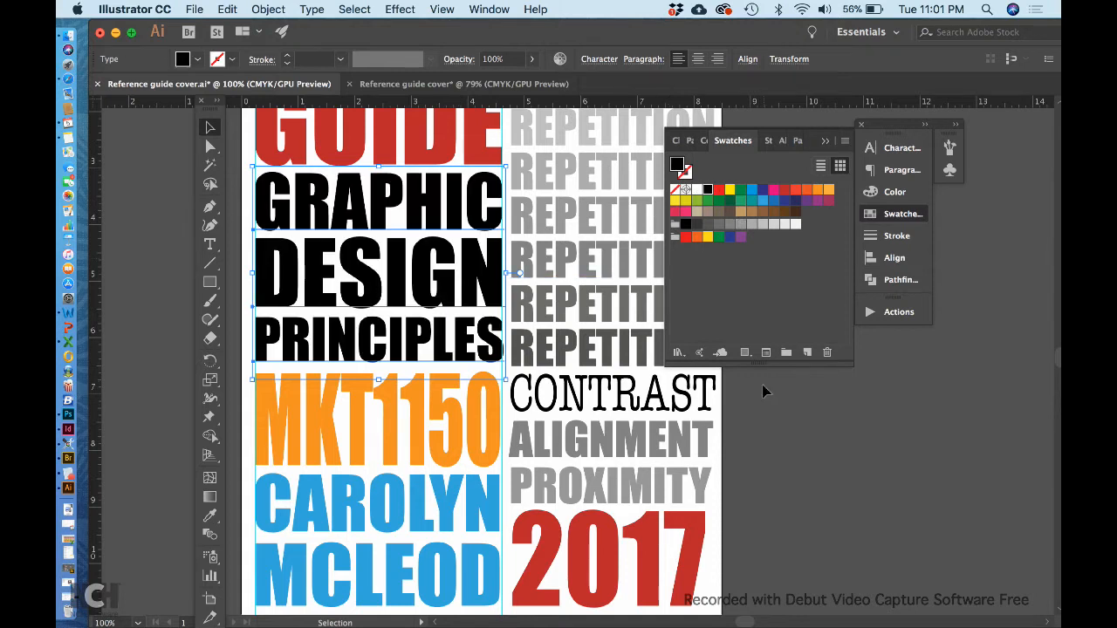
click(797, 449)
scroll(616, 248, right, 3)
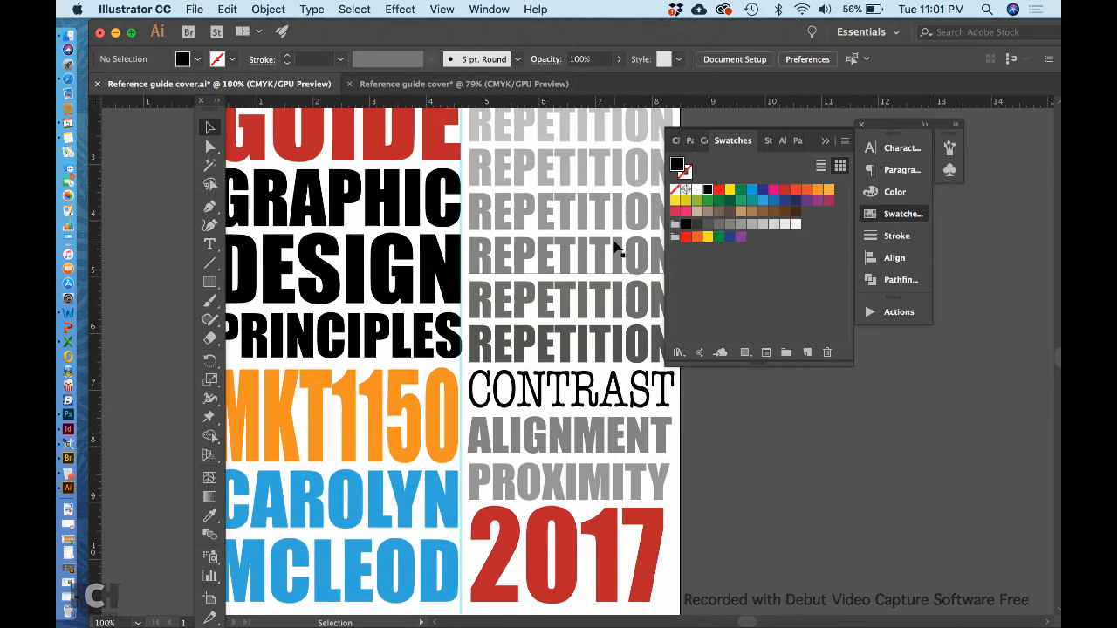
scroll(510, 268, left, 3)
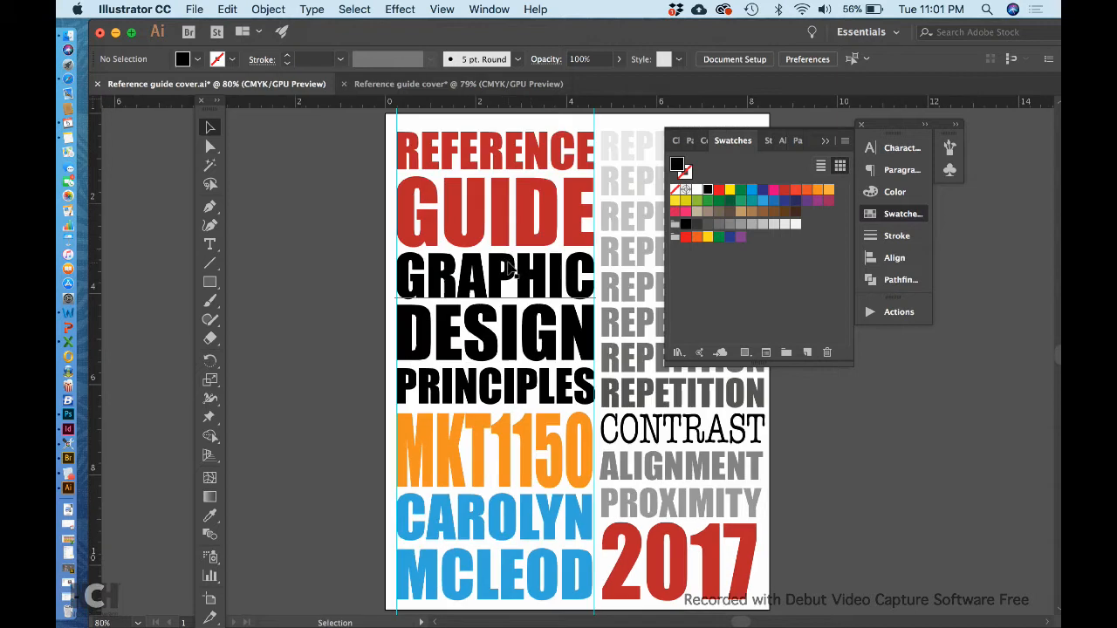
scroll(510, 268, down, 2)
scroll(547, 245, right, 3)
scroll(547, 244, down, 2)
scroll(547, 245, right, 2)
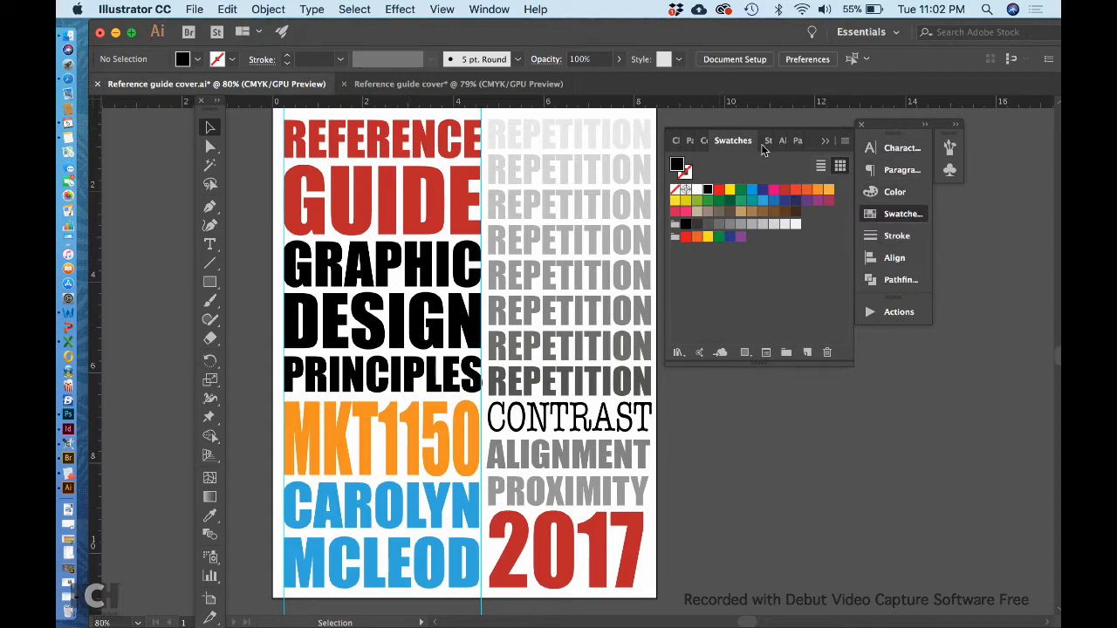
Open the Color Guide and set its base color to the red of the REFERENCE line.
click(487, 13)
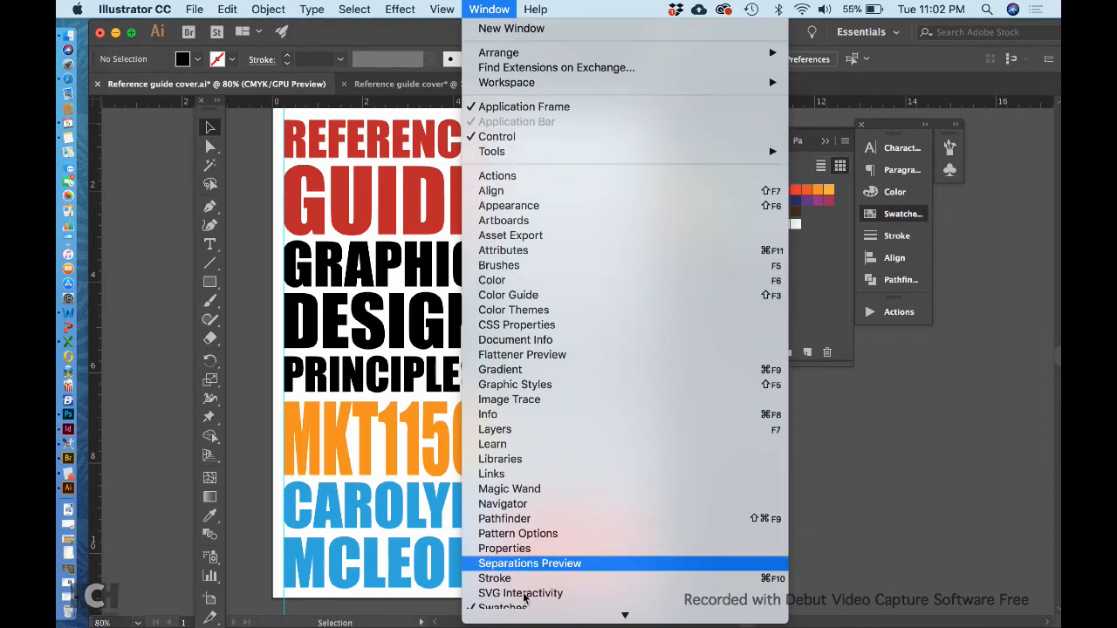
scroll(524, 563, down, 3)
scroll(506, 62, up, 3)
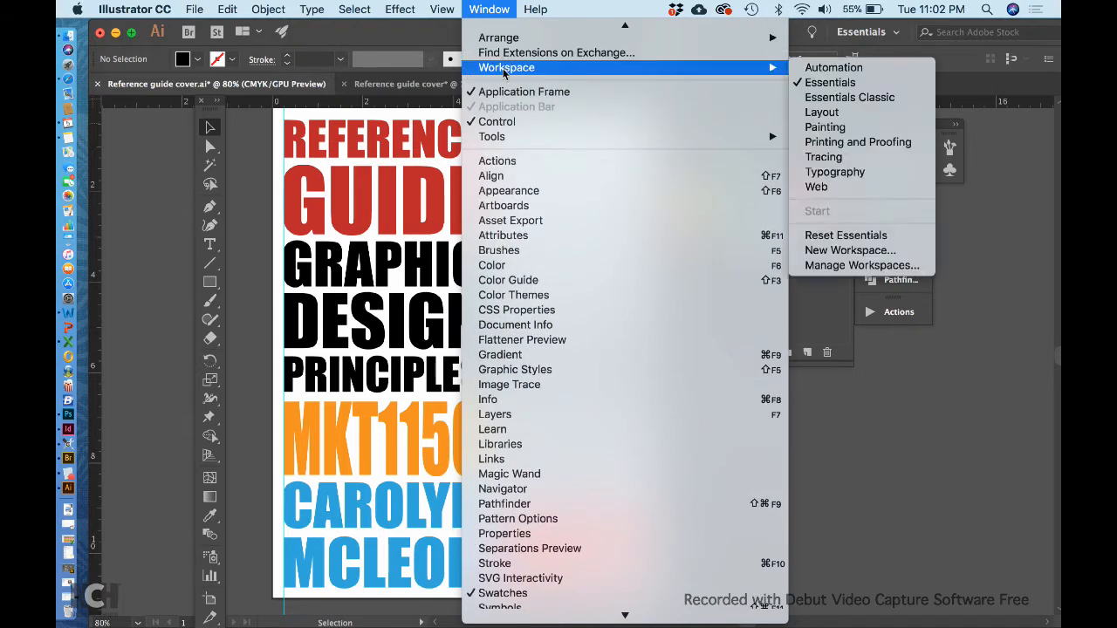
click(506, 280)
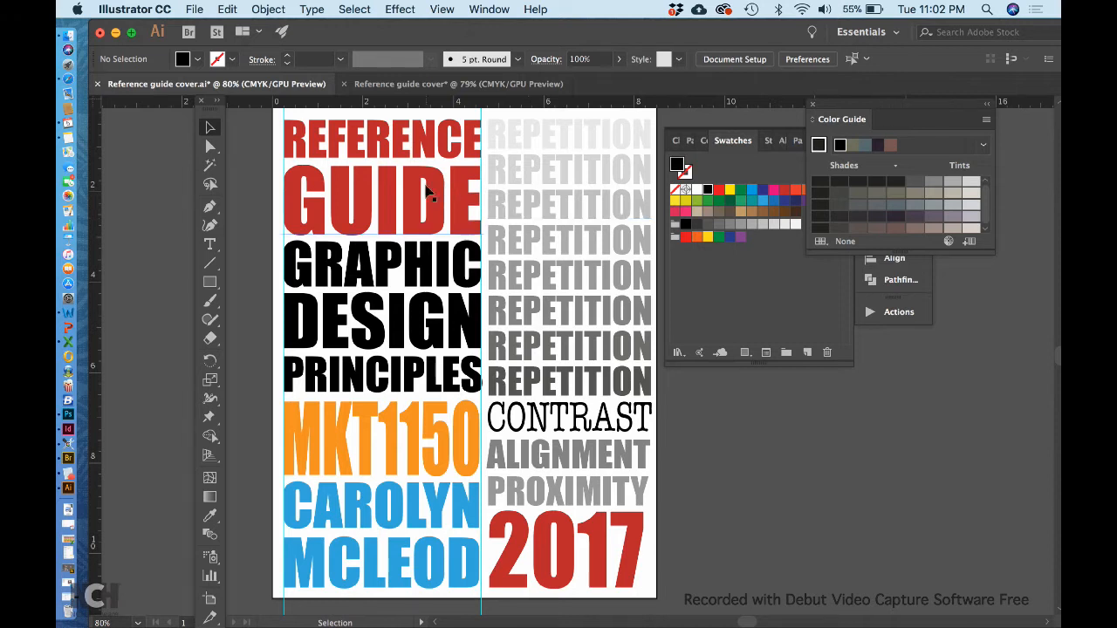
click(474, 153)
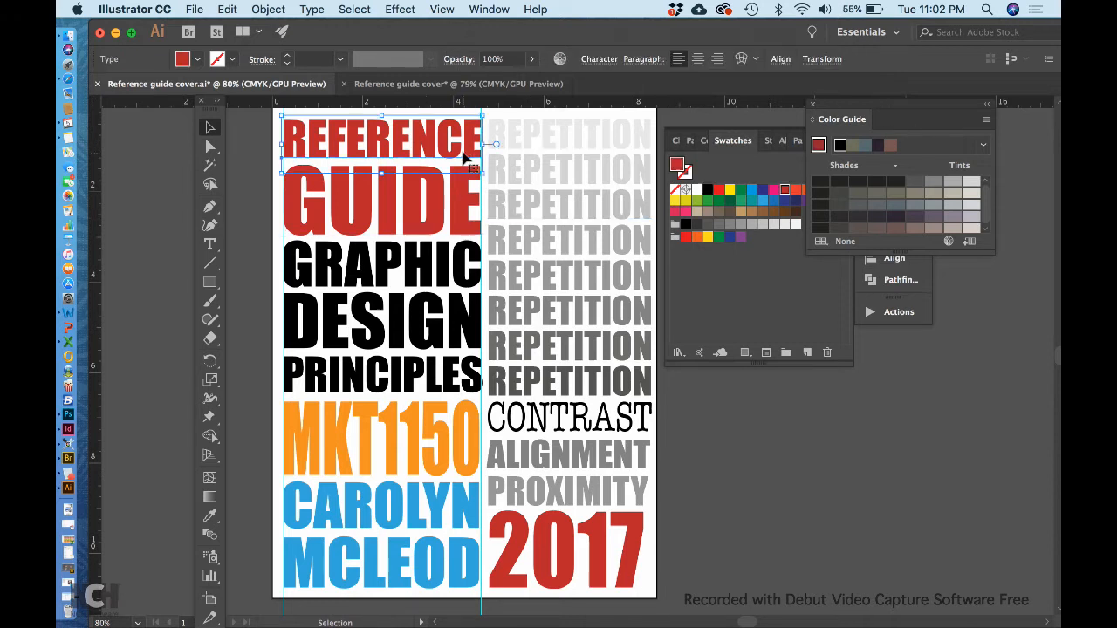
click(818, 145)
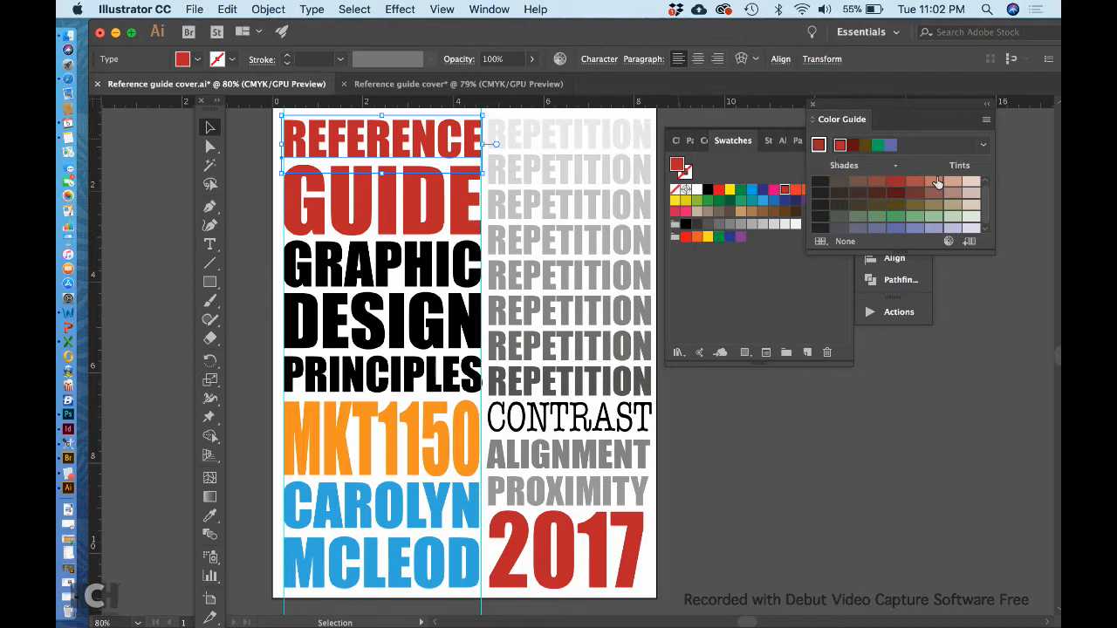
Examine the Color Guide's harmony rules for the red base color, from Complementary through Pentagram.
click(982, 147)
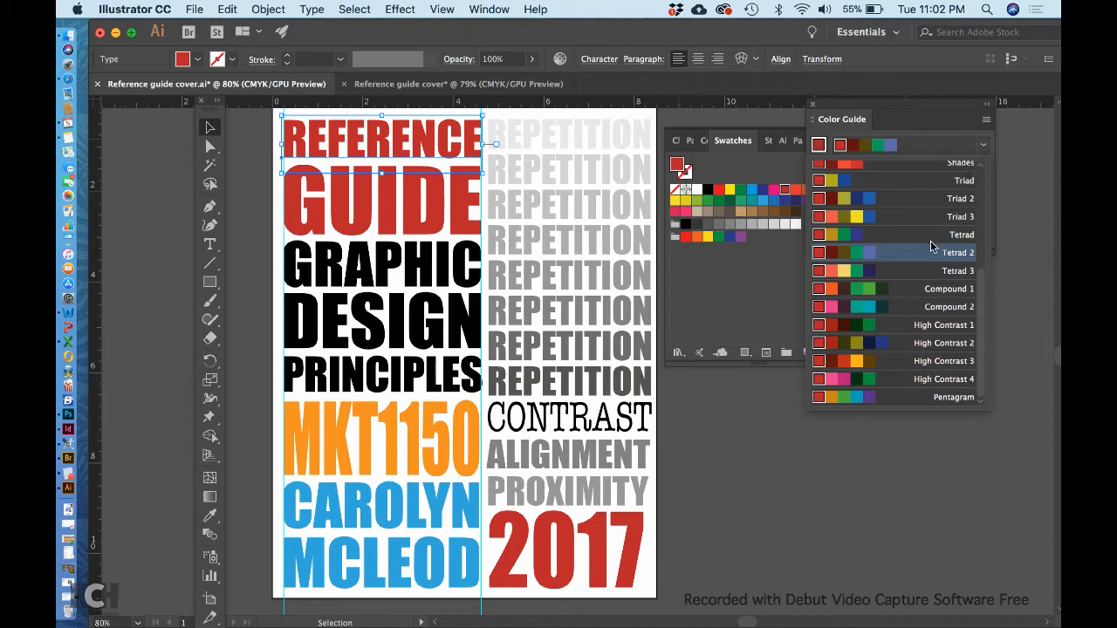
scroll(934, 246, up, 5)
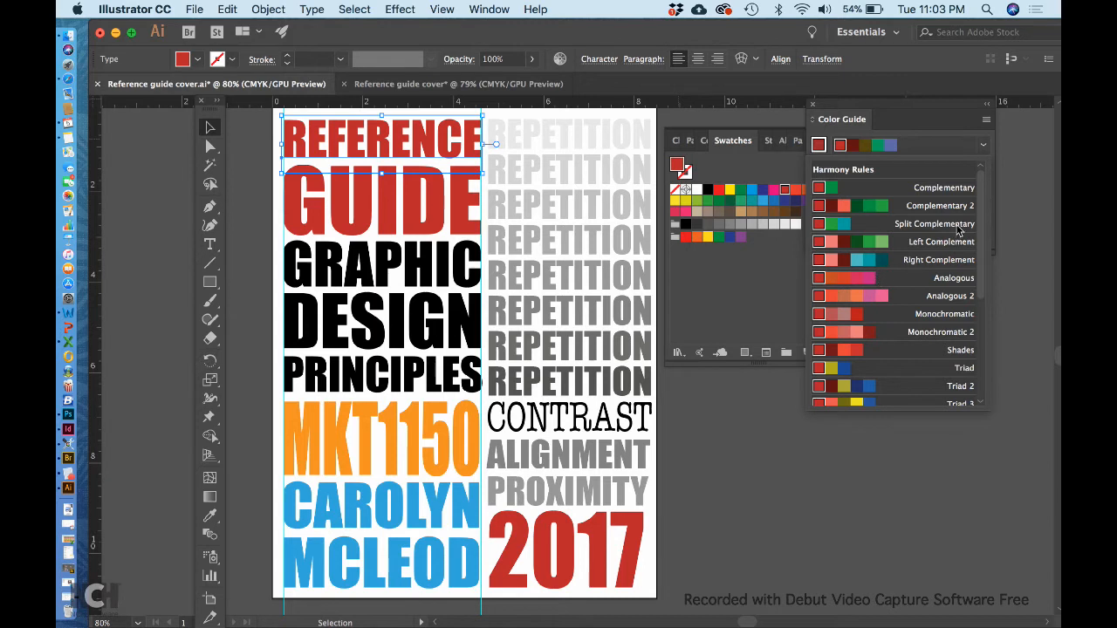
scroll(941, 296, down, 3)
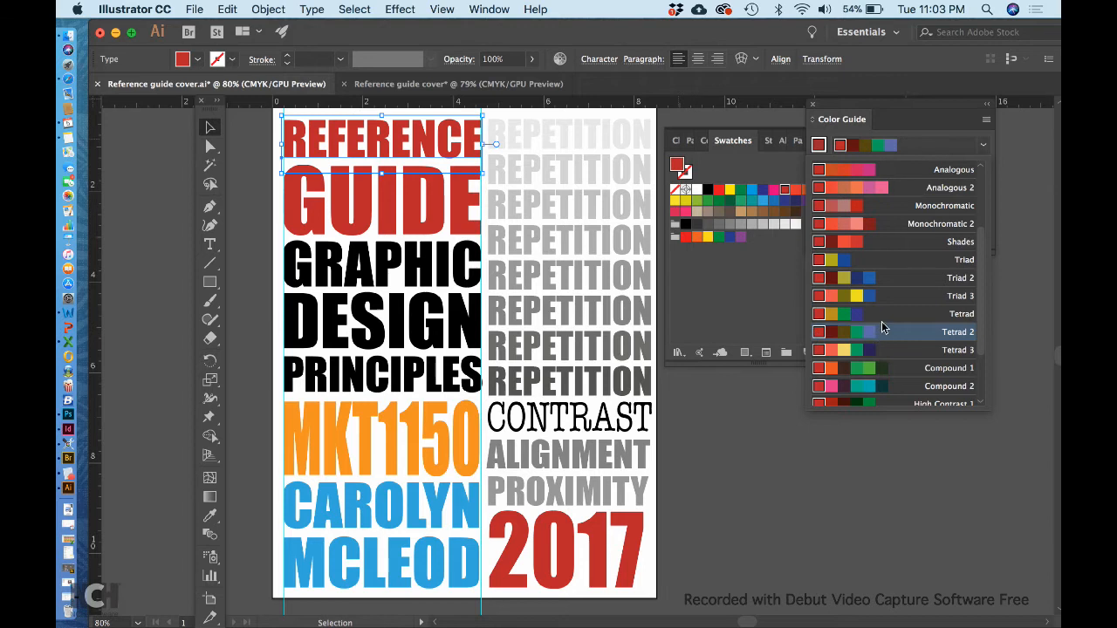
scroll(893, 326, down, 2)
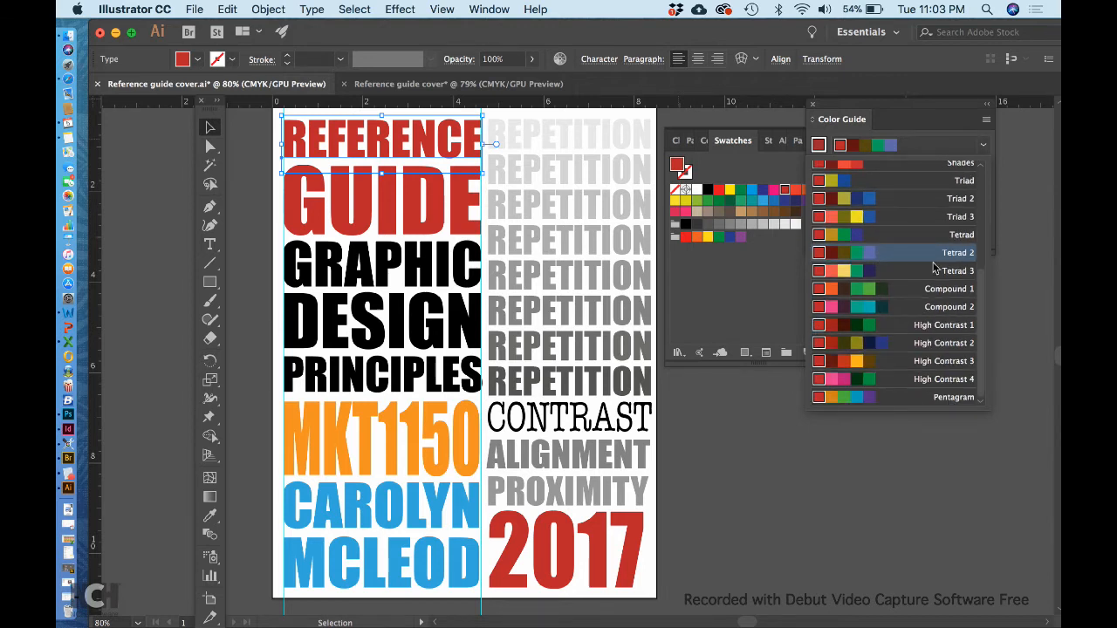
scroll(934, 266, up, 4)
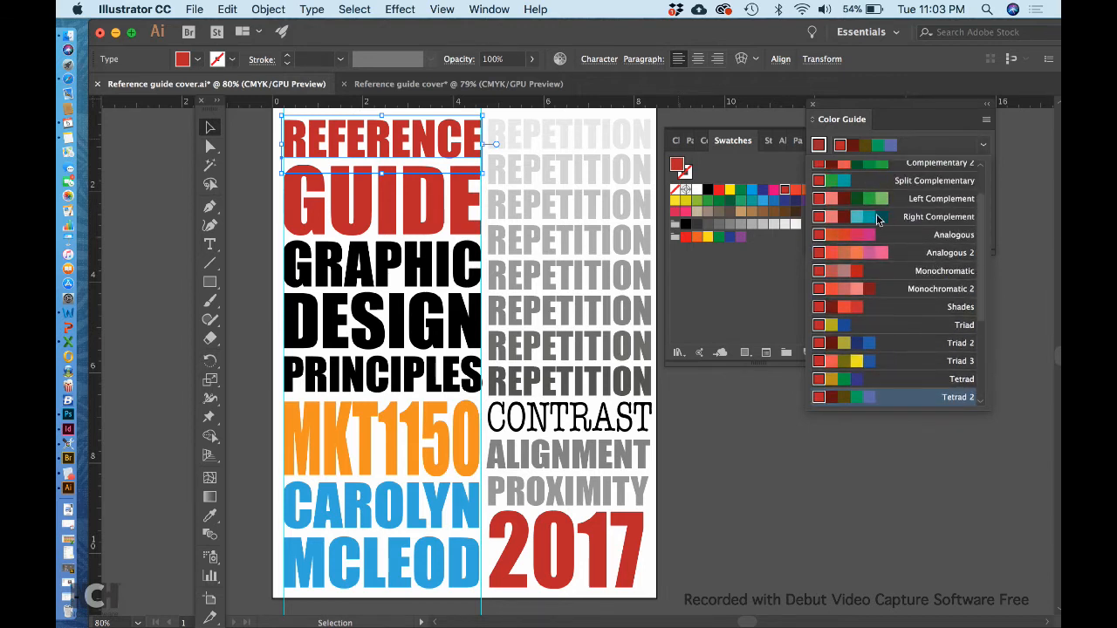
scroll(927, 220, up, 1)
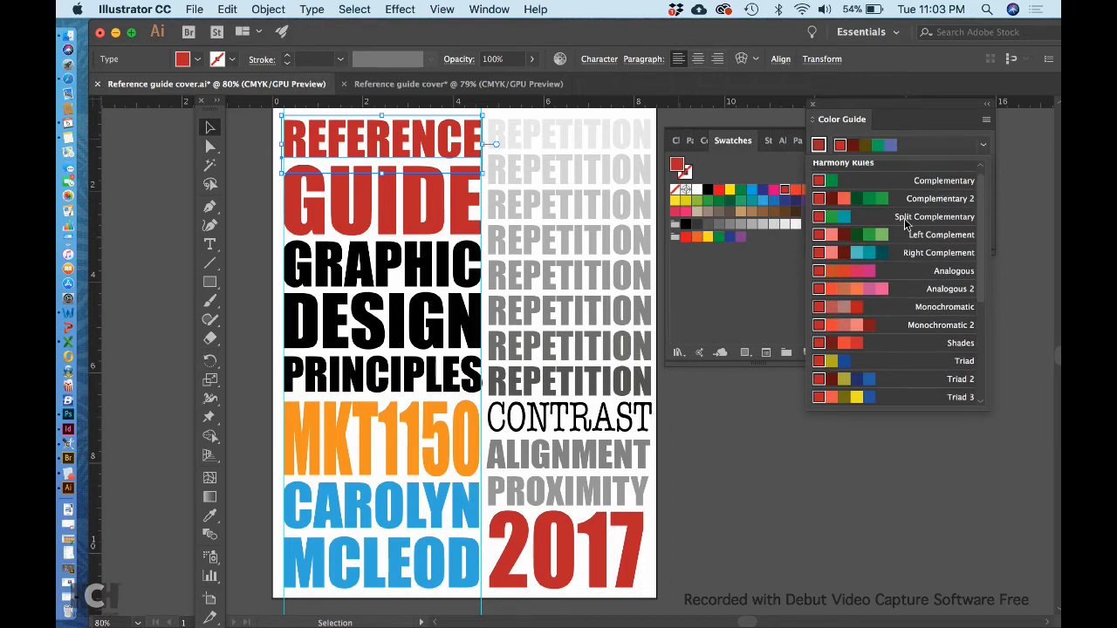
scroll(905, 223, up, 1)
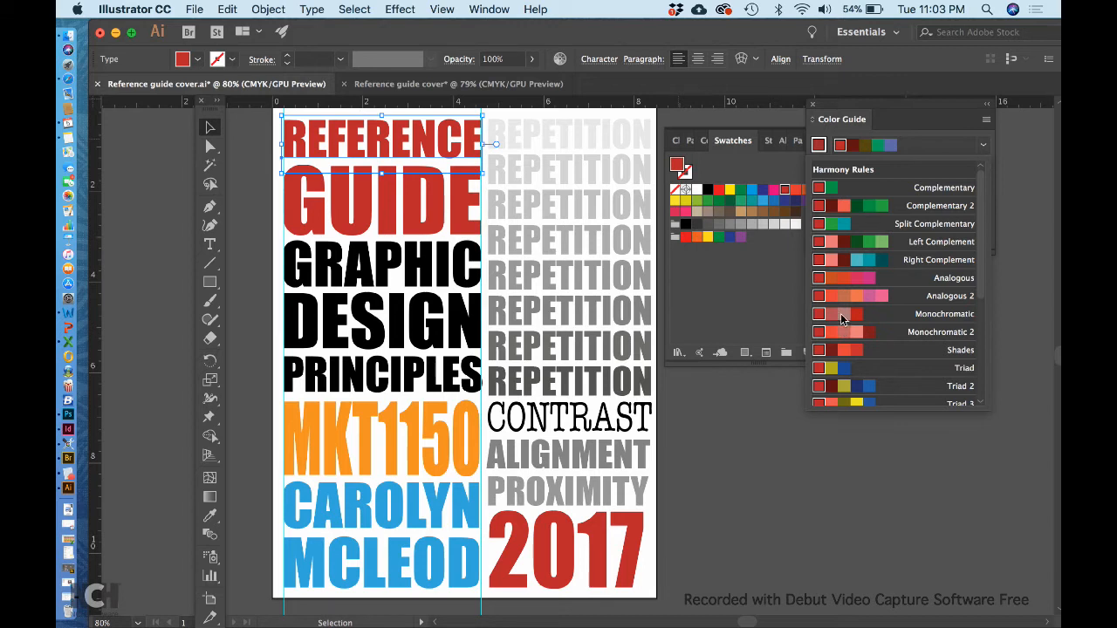
Rotate the MKT1150 line and both author-name lines together 90° counterclockwise so they read upward.
click(683, 467)
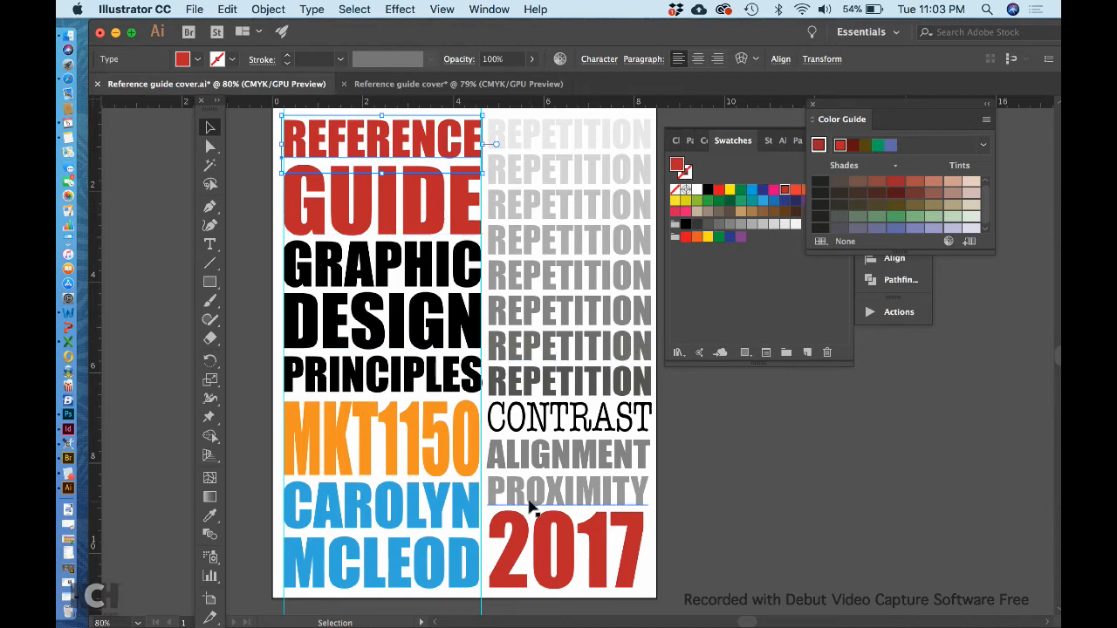
click(773, 503)
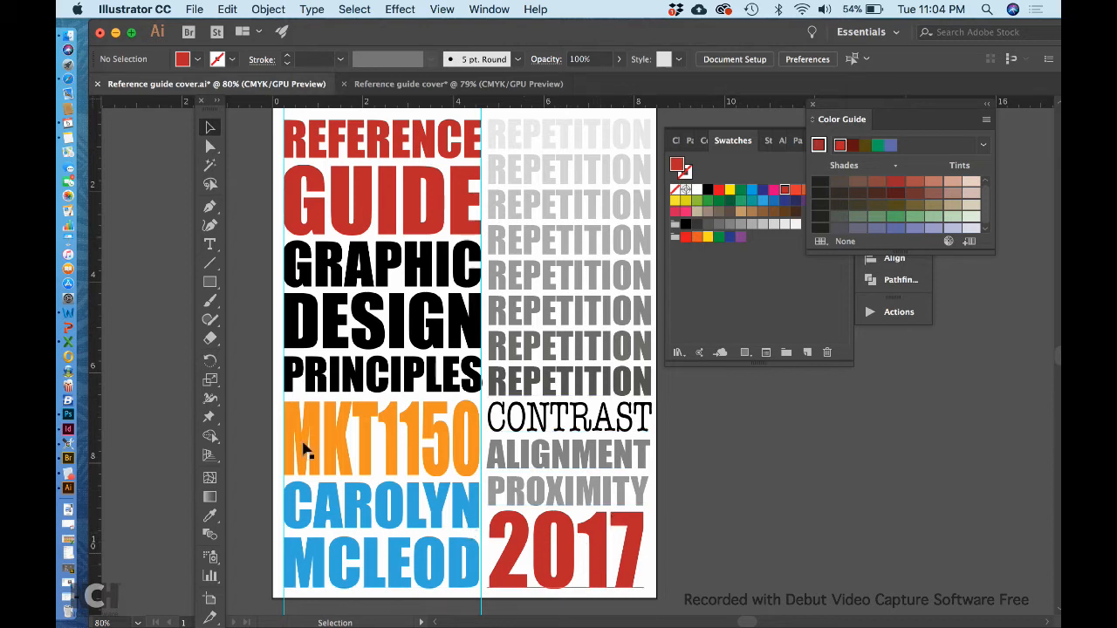
click(380, 558)
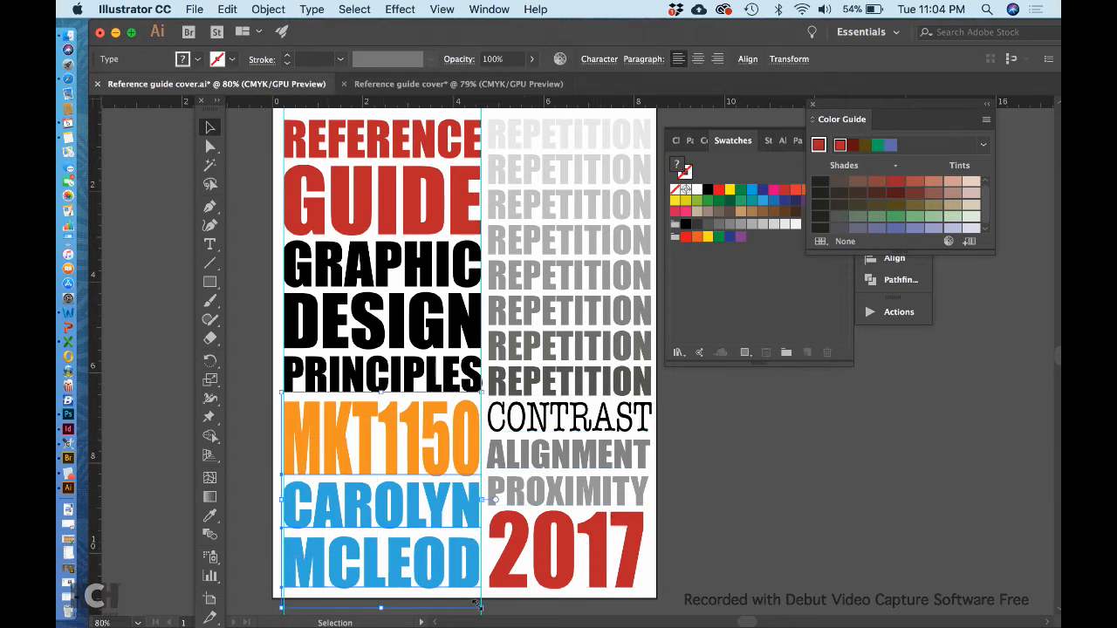
drag(478, 604, 474, 444)
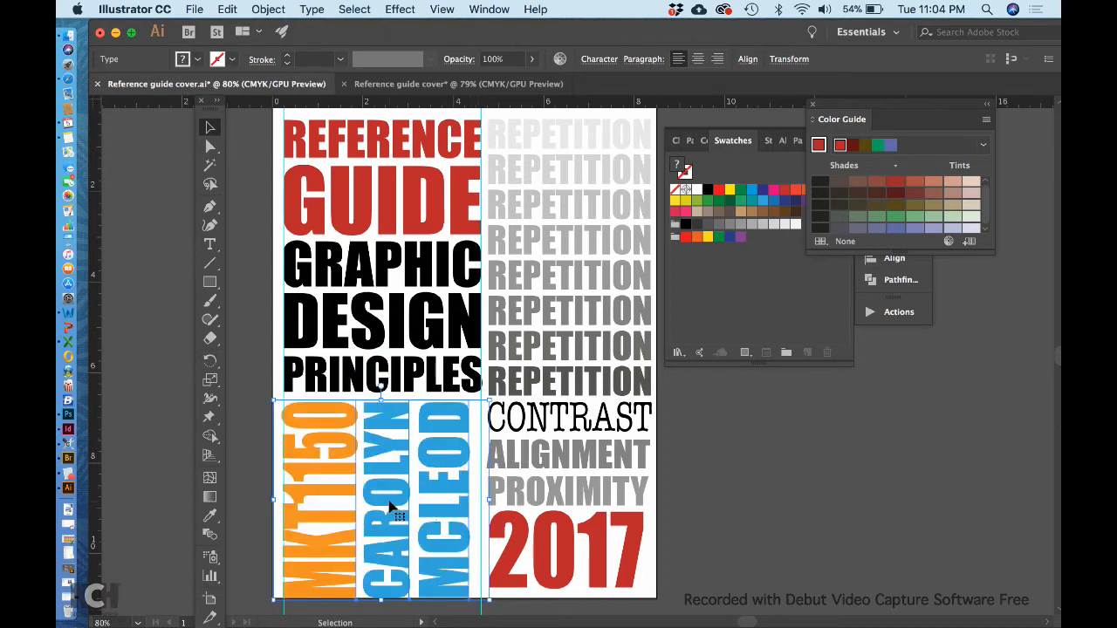
Widen the rotated text block to the column guide and shorten it to align with the base of 2017.
drag(488, 496, 504, 496)
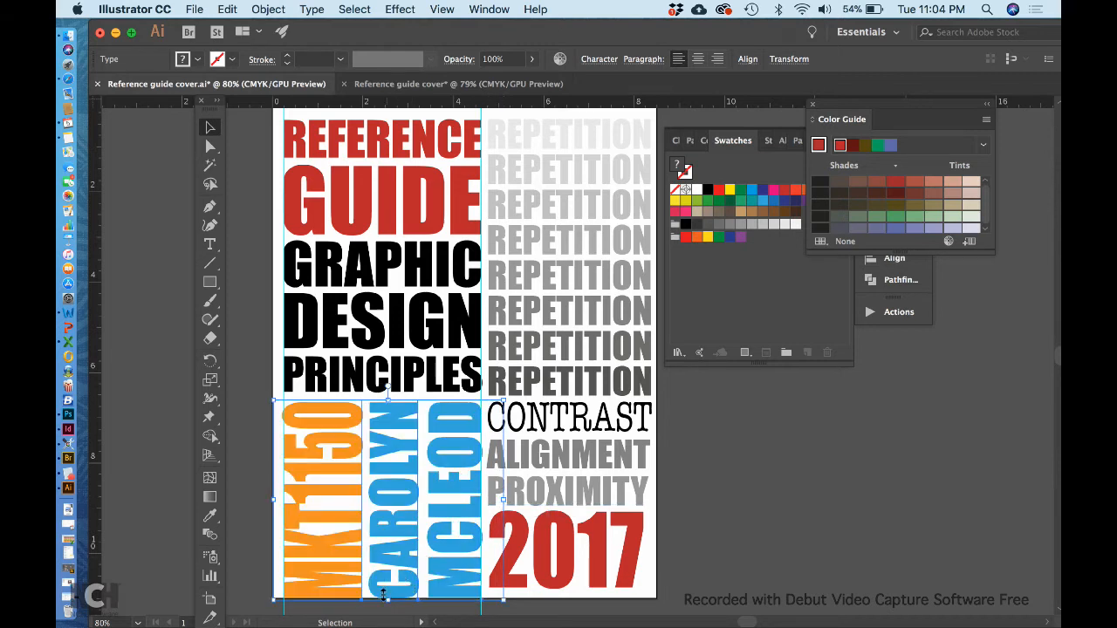
drag(383, 595, 384, 586)
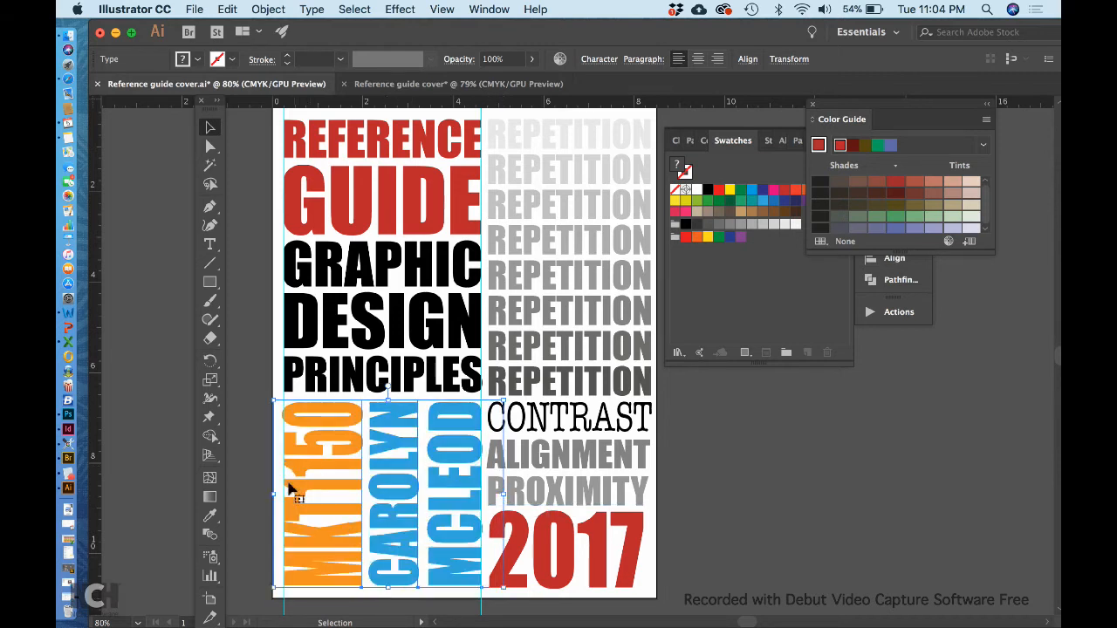
click(244, 435)
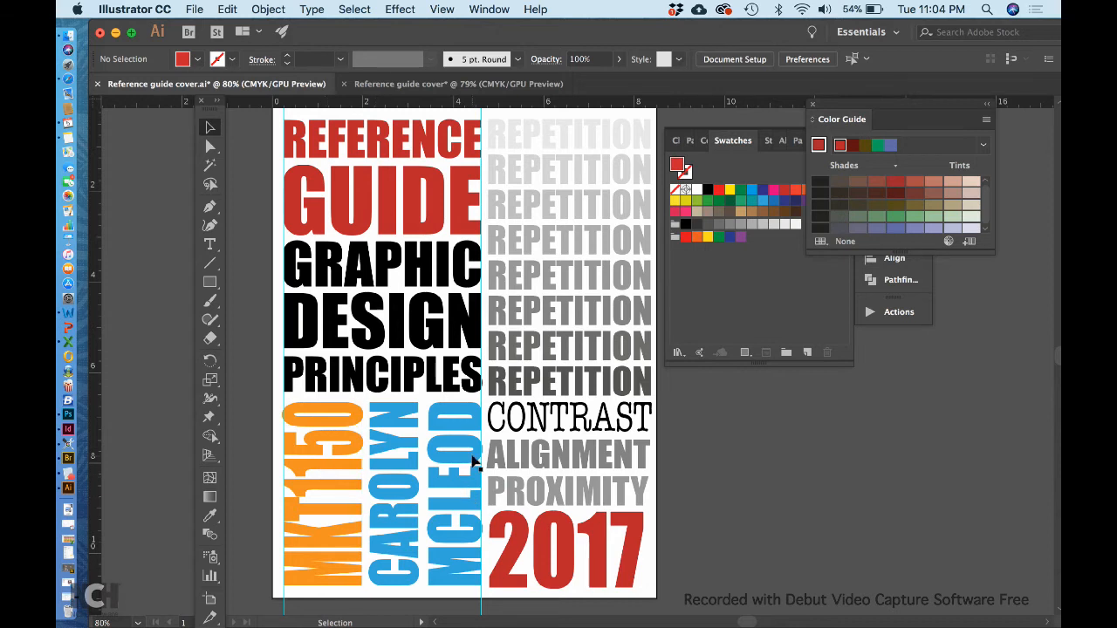
Save the cover on the Desktop as Reference guide cover.ai in Illustrator CC format, replacing the existing file.
click(194, 8)
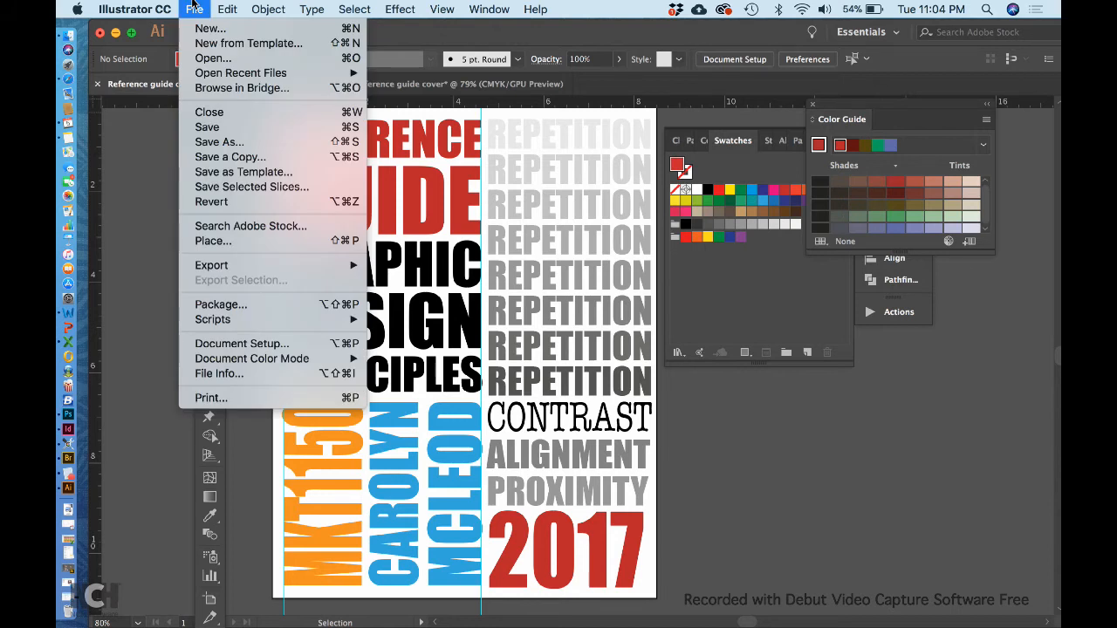
click(216, 142)
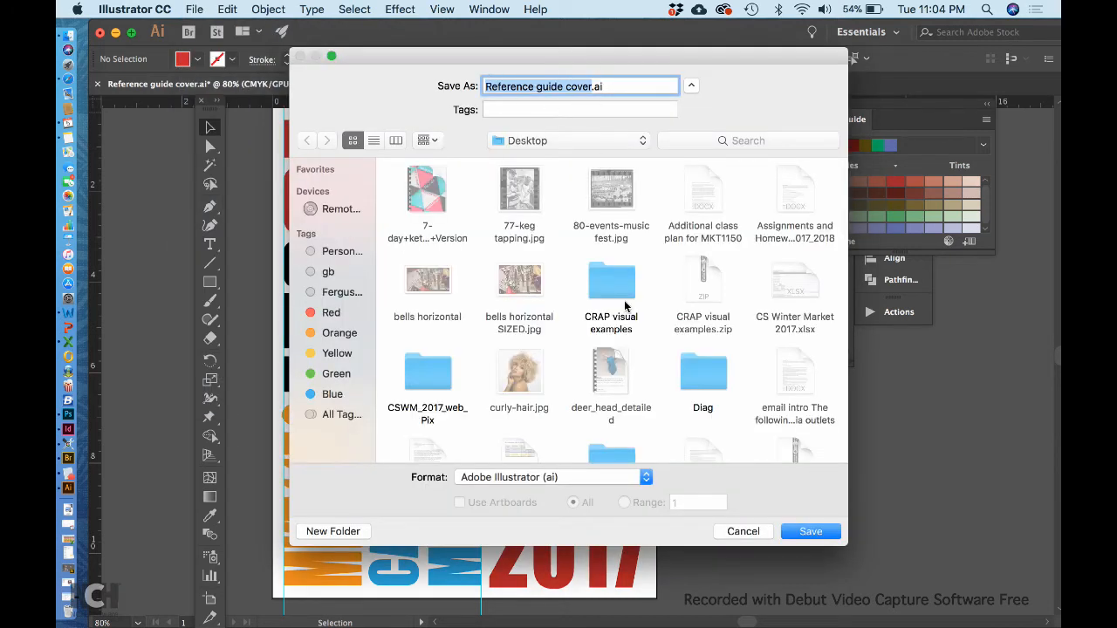
click(810, 532)
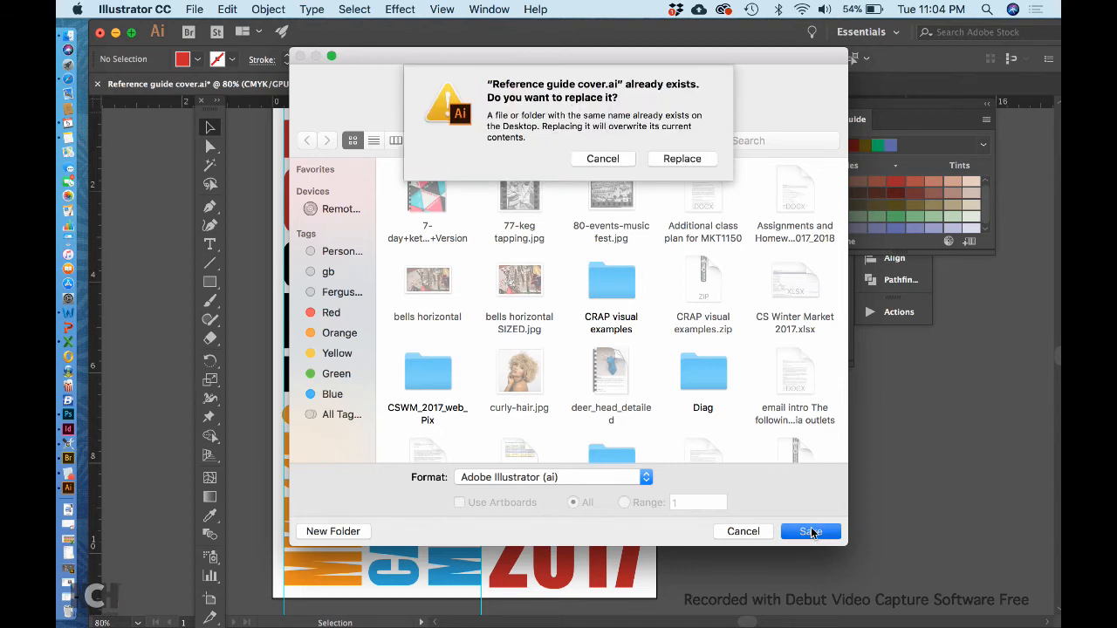
click(675, 157)
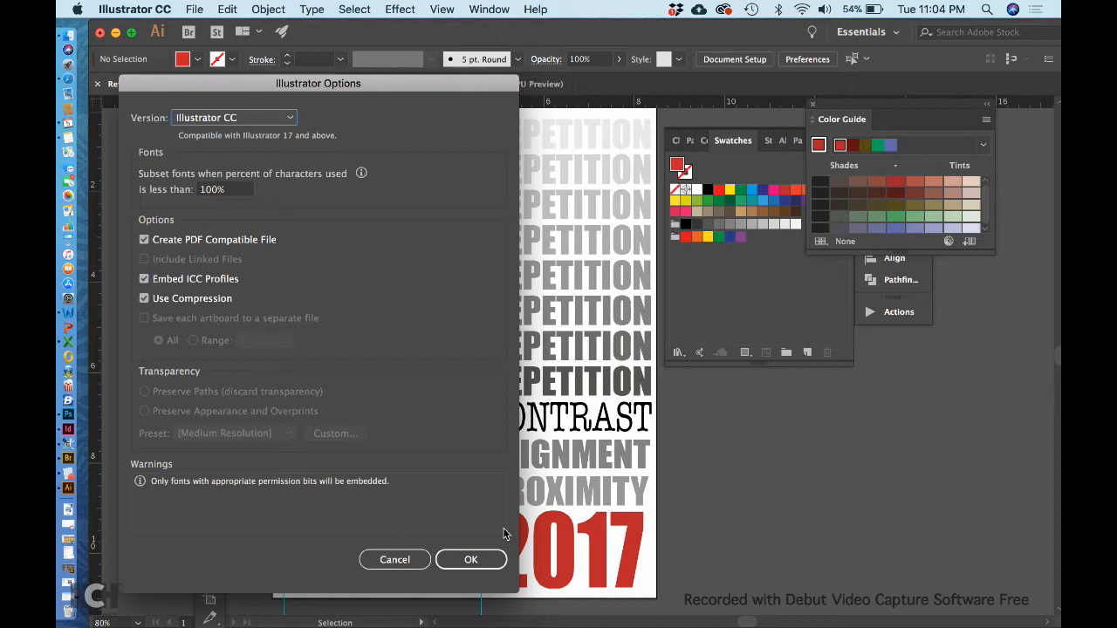
click(479, 561)
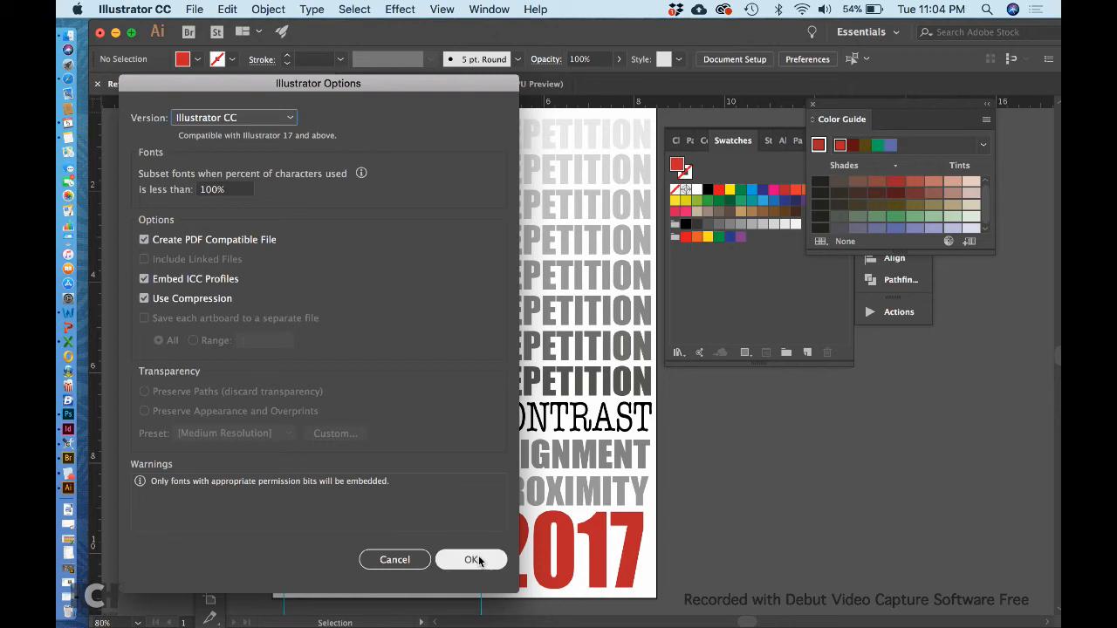
click(479, 561)
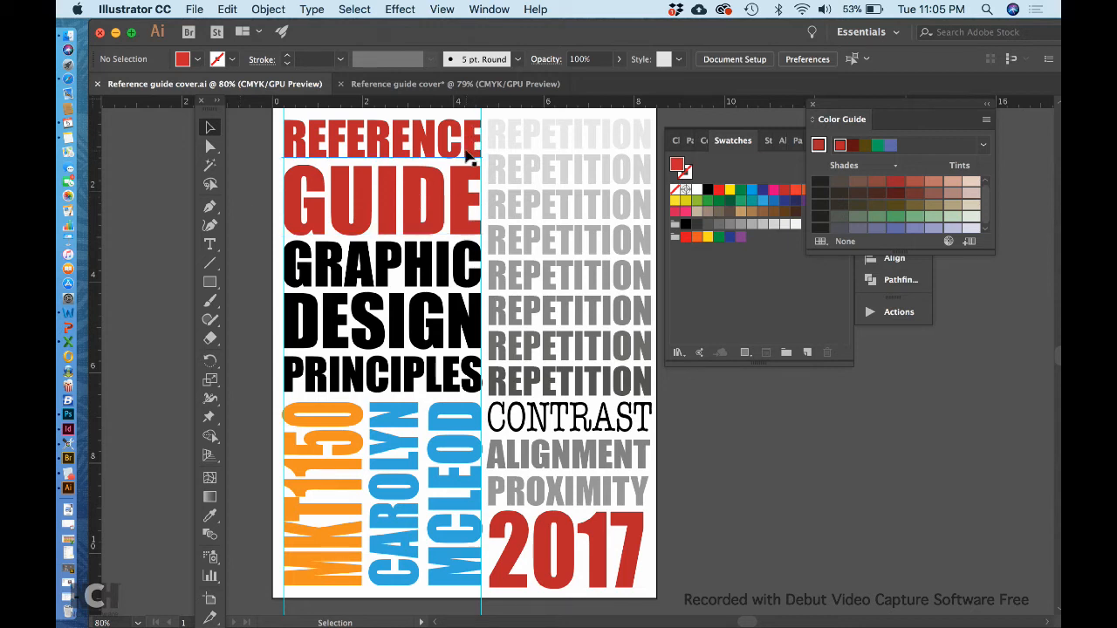
Examine the letter edges of the cover text at up to 6400% magnification, returning to the full-page view.
key(super+equal)
key(super+equal)
key(super+equal)
key(super+equal)
key(super+equal)
key(super+equal)
key(super+equal)
key(super+equal)
key(super+equal)
key(super+equal)
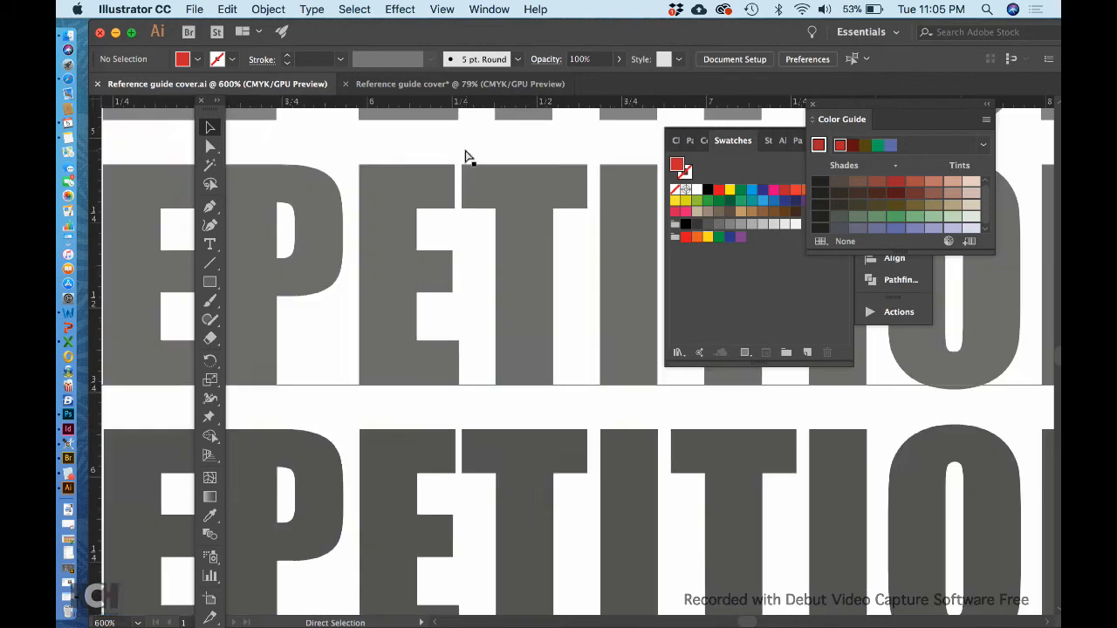
key(super+equal)
key(super+equal)
key(super+equal)
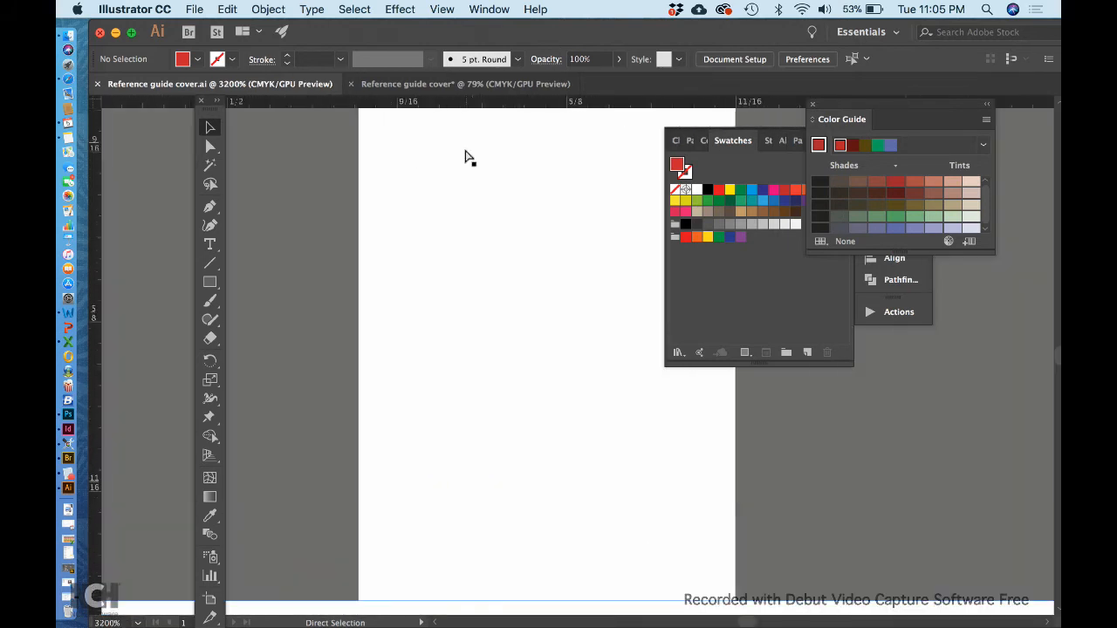
scroll(424, 260, up, 5)
scroll(423, 260, left, 2)
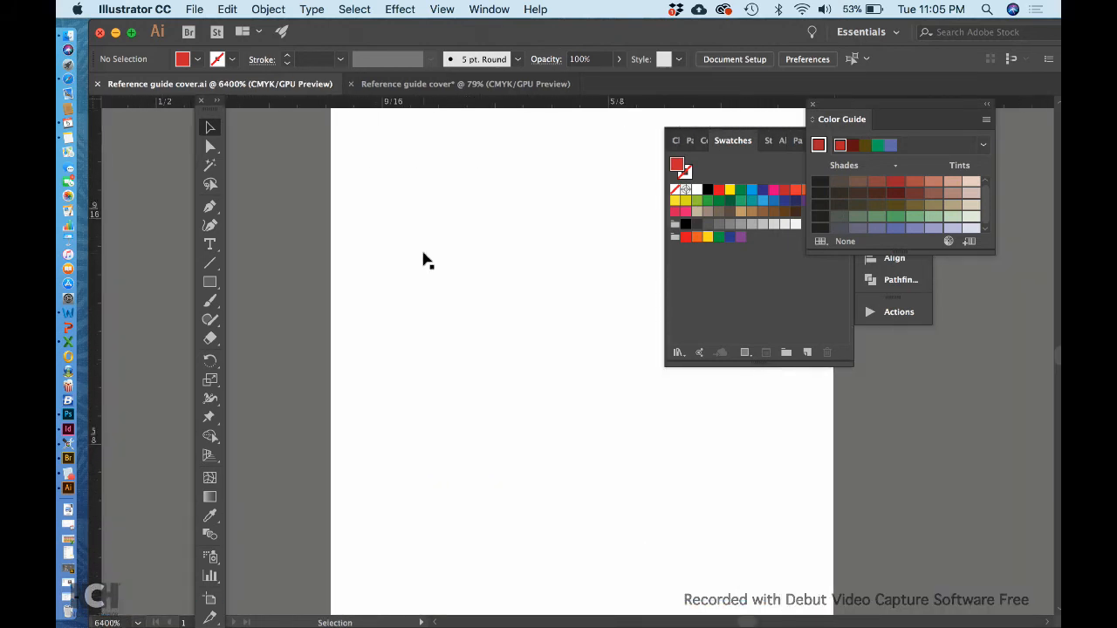
scroll(423, 260, right, 2)
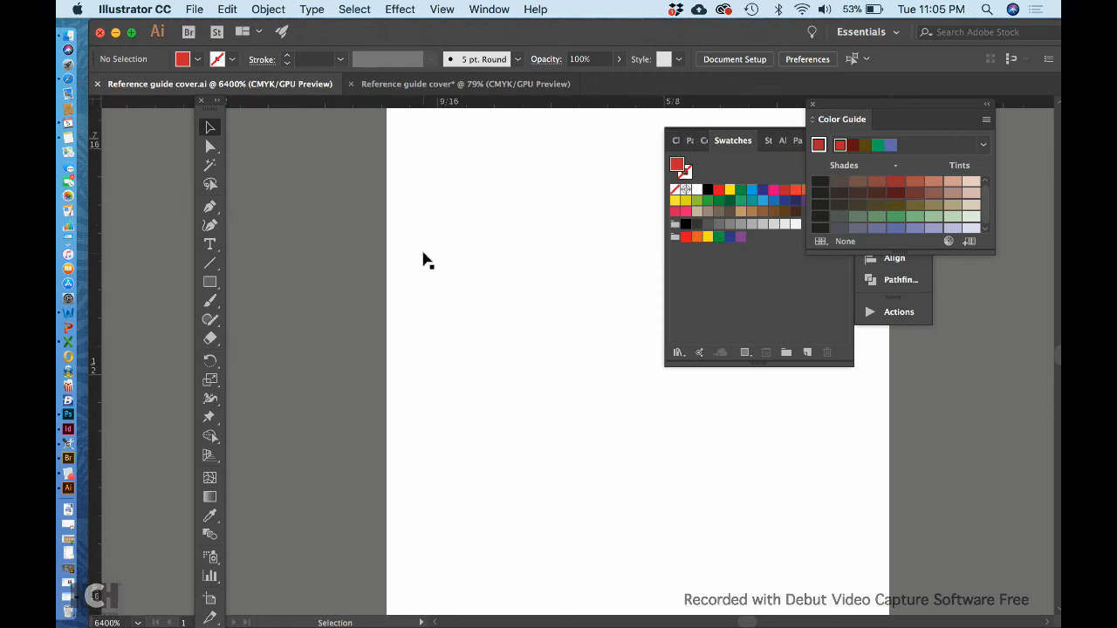
scroll(423, 260, right, 1)
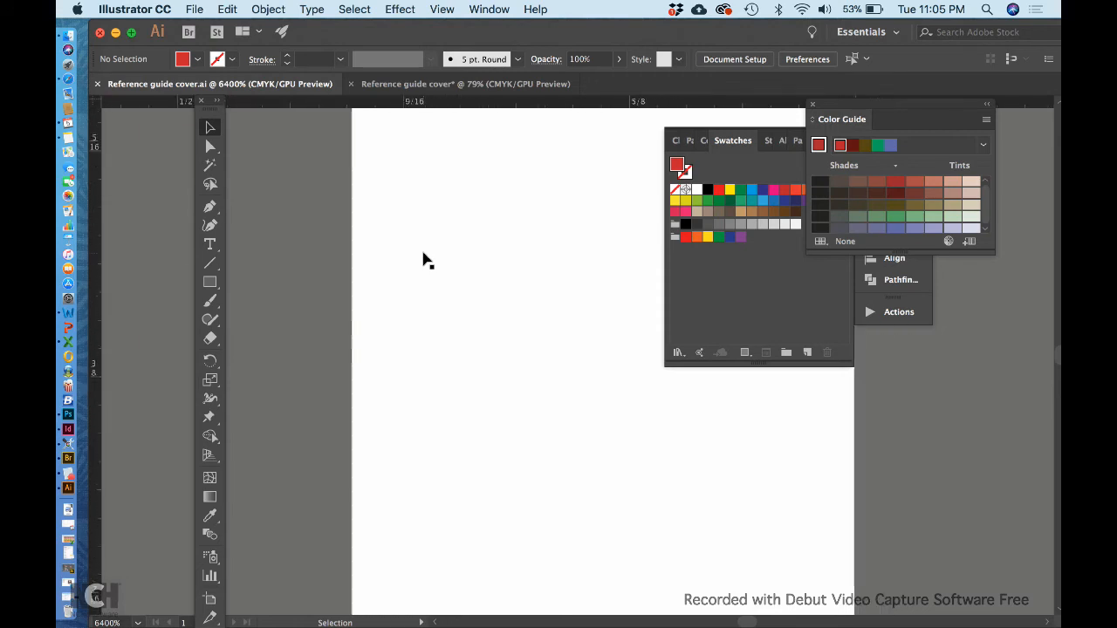
scroll(423, 260, left, 1)
scroll(423, 260, up, 2)
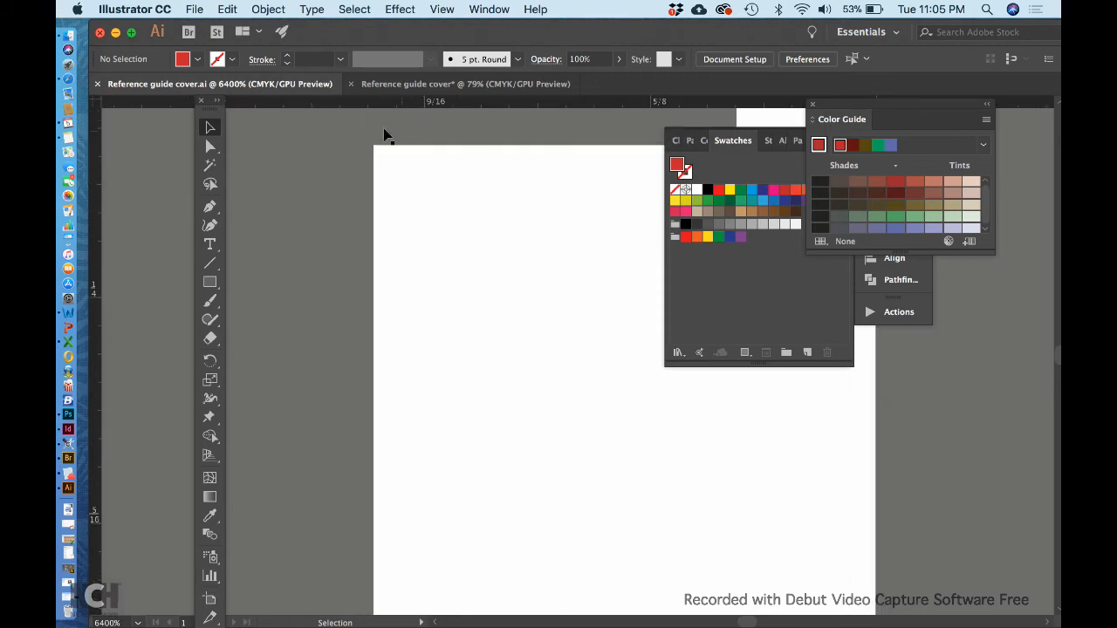
key(super+0)
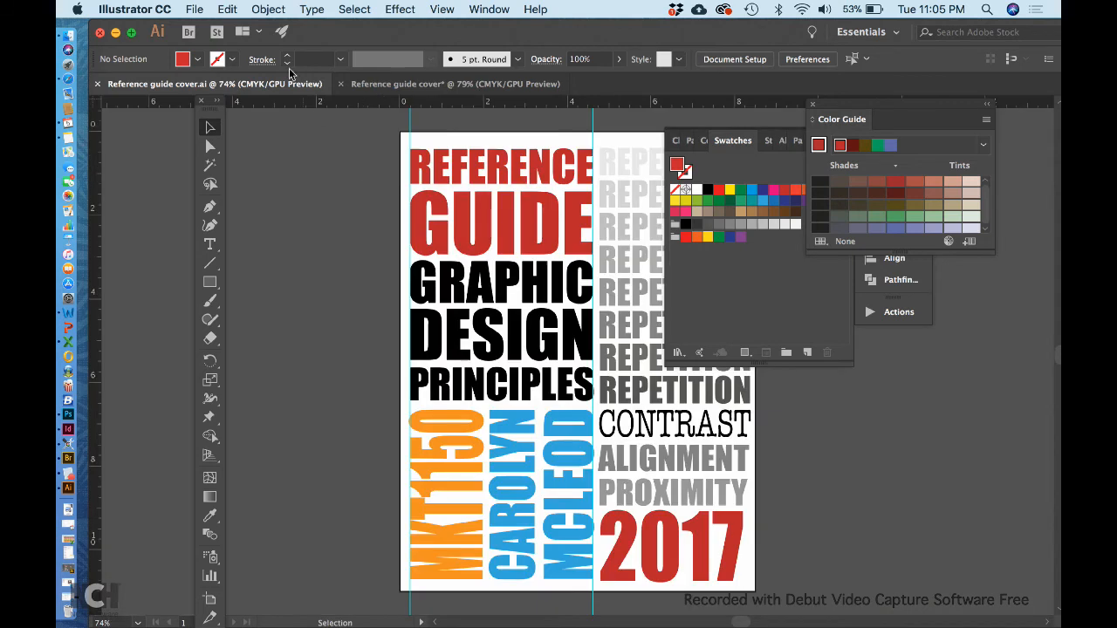
Save the cover on the Desktop as Reference guide cover.eps in Illustrator EPS format with an opaque TIFF (8-bit Color) preview.
click(194, 9)
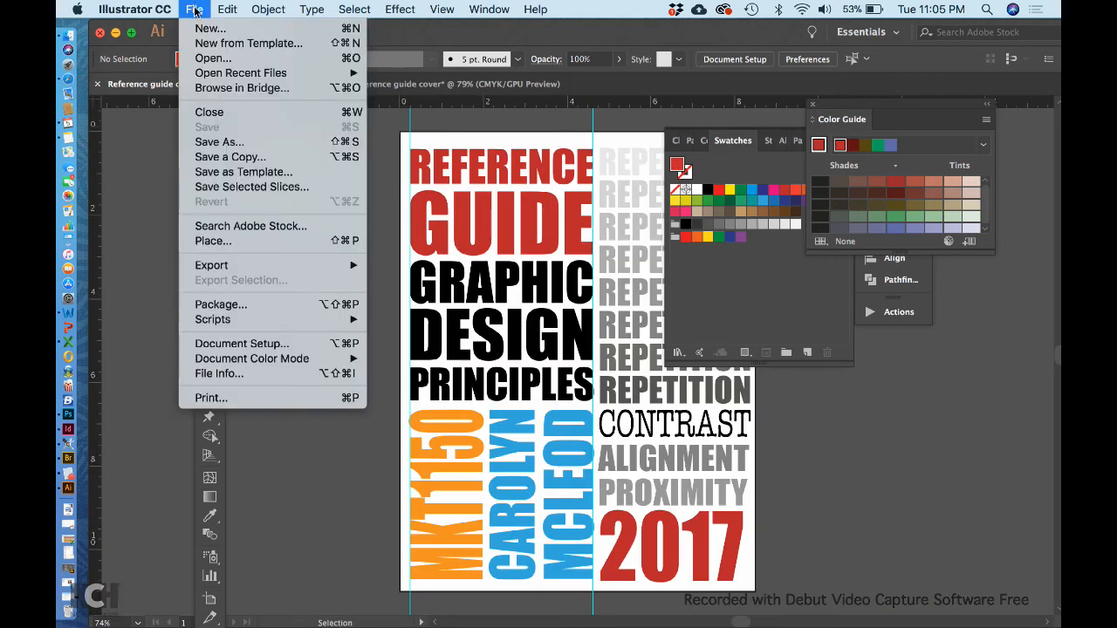
click(219, 141)
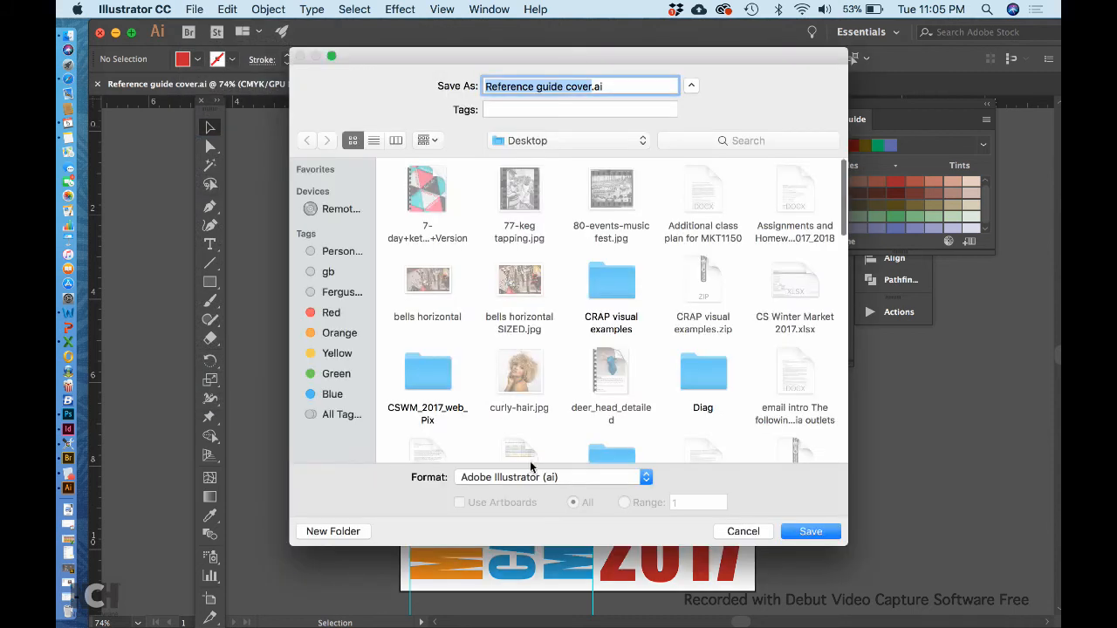
click(535, 477)
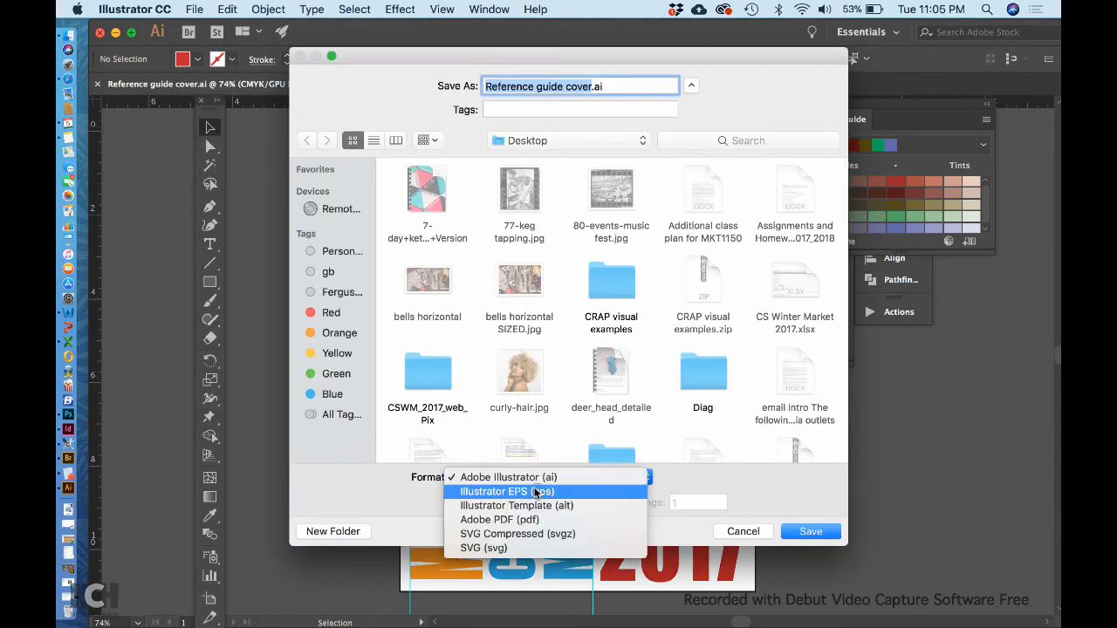
click(535, 492)
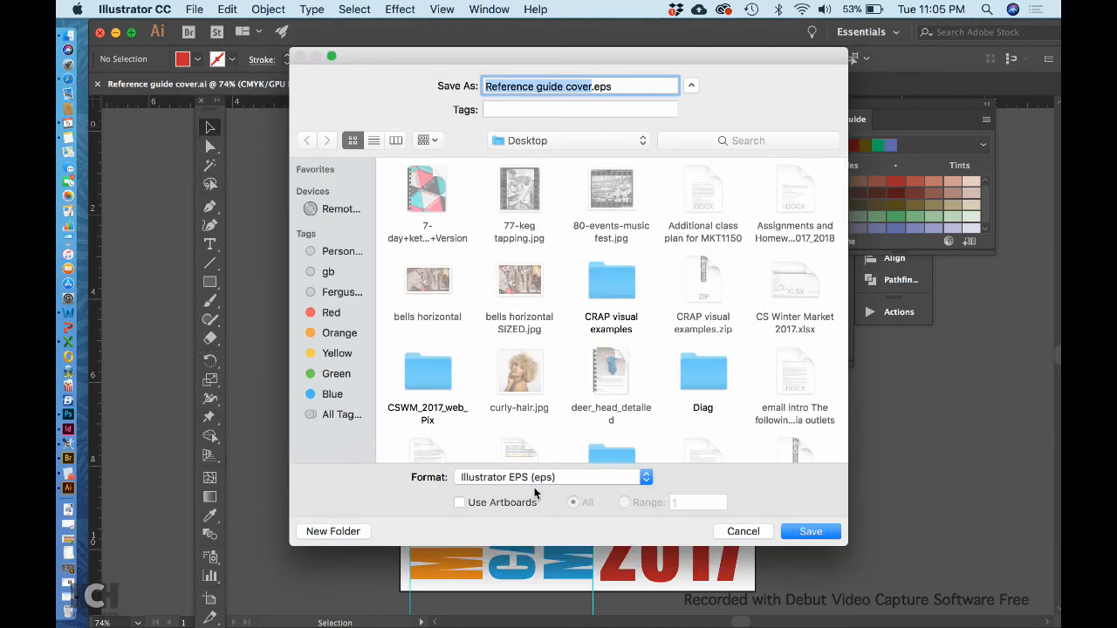
click(803, 533)
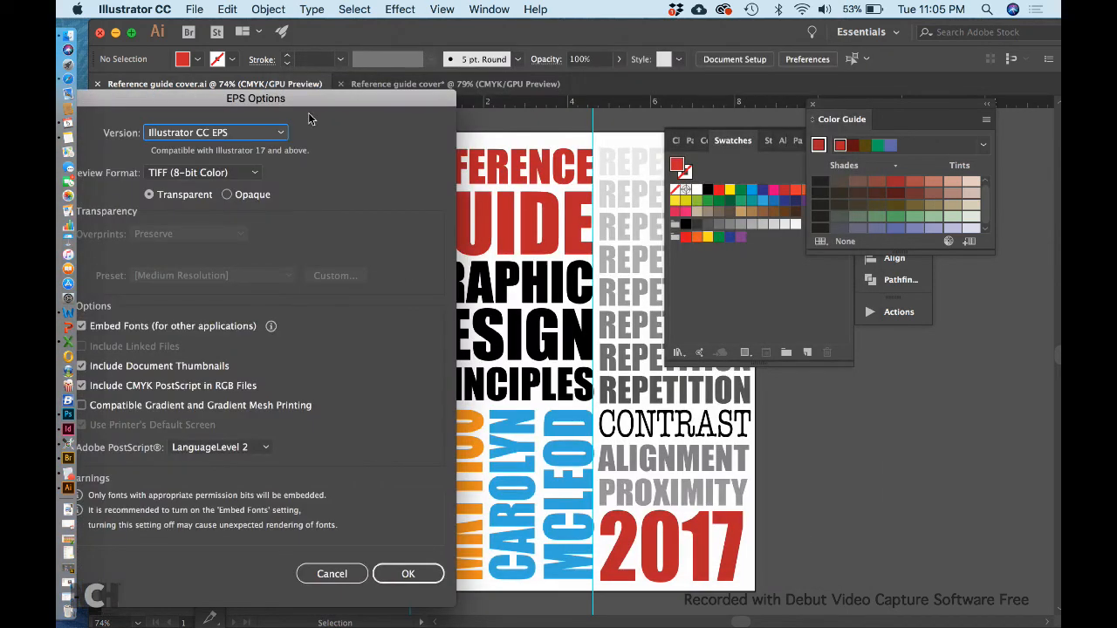
drag(312, 100, 419, 66)
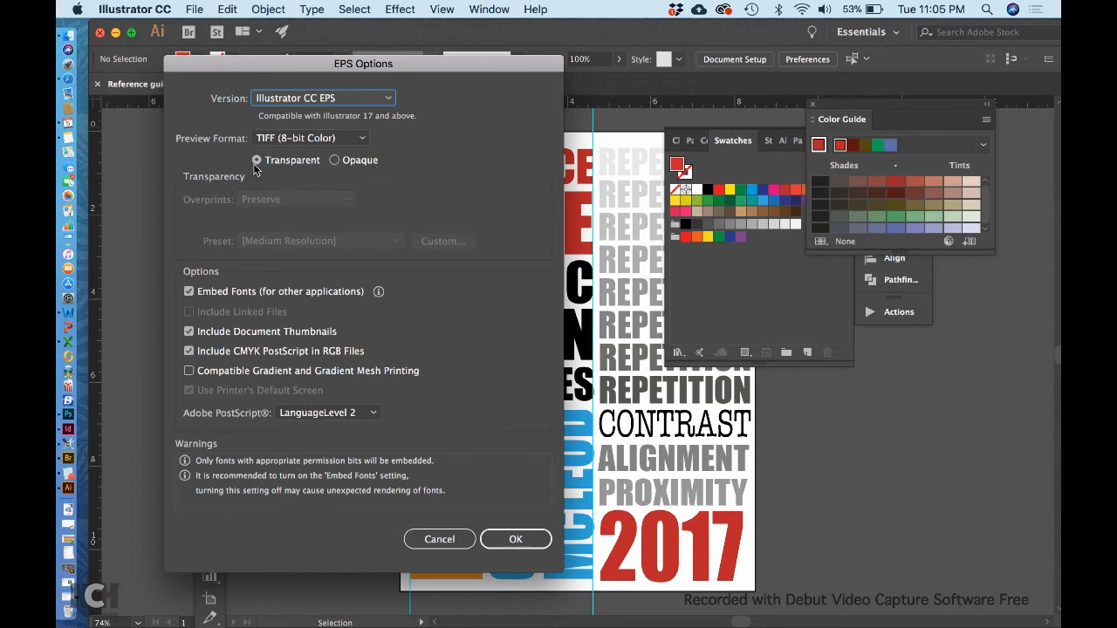
click(334, 161)
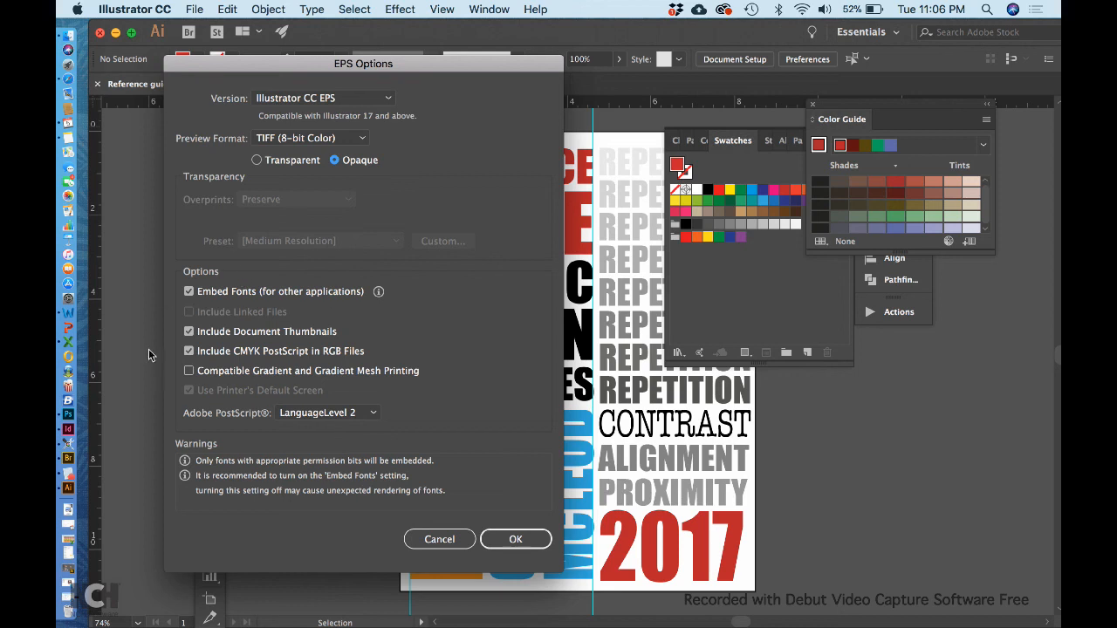
click(520, 539)
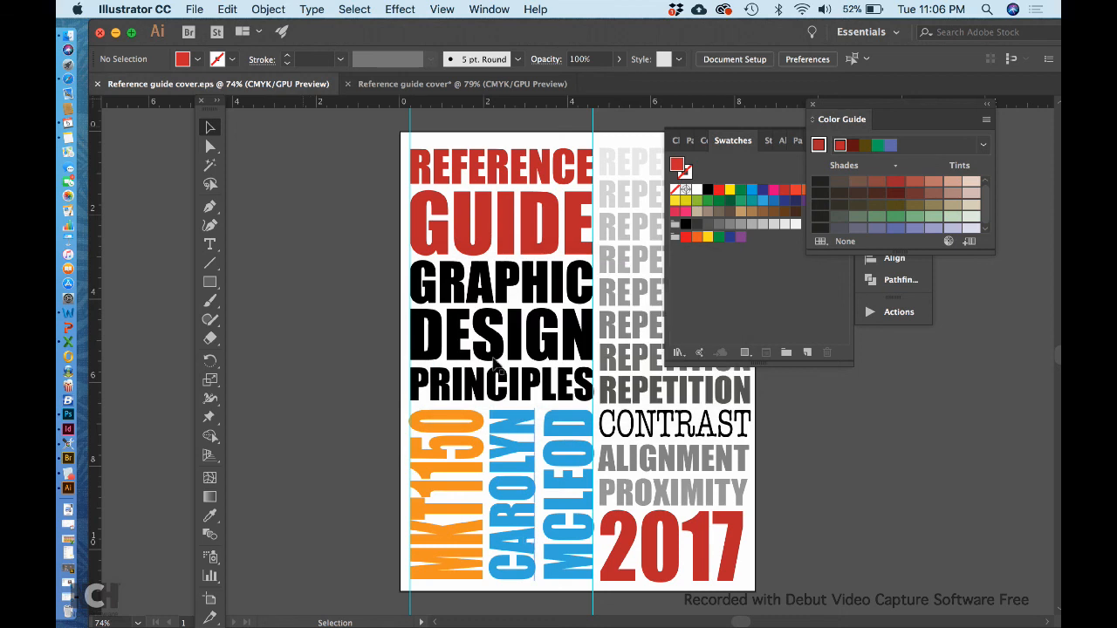
scroll(494, 359, right, 3)
click(765, 457)
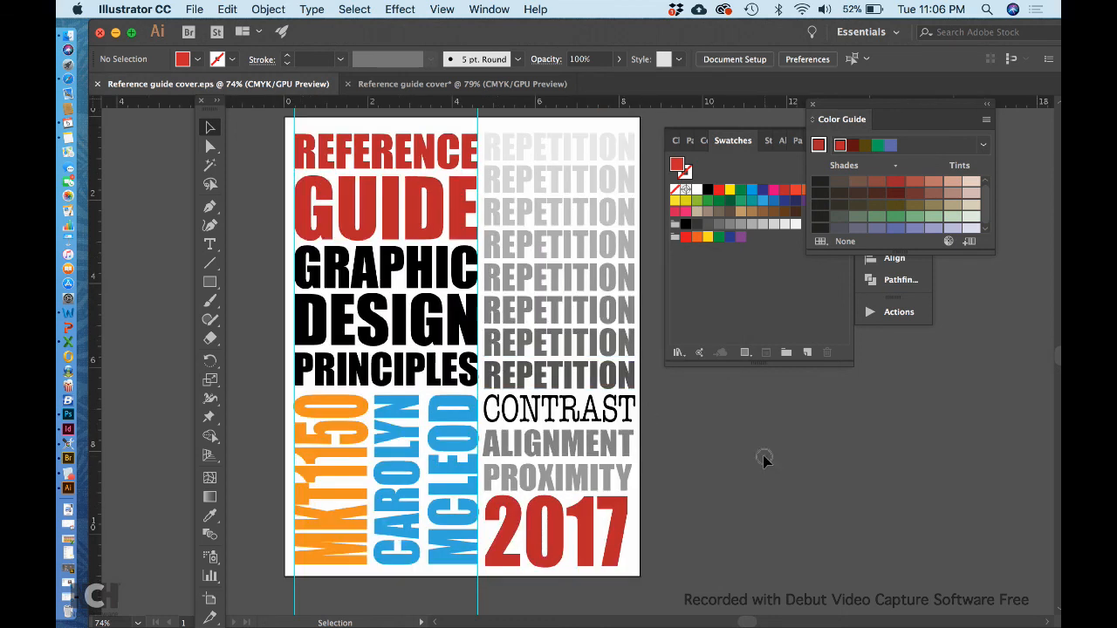